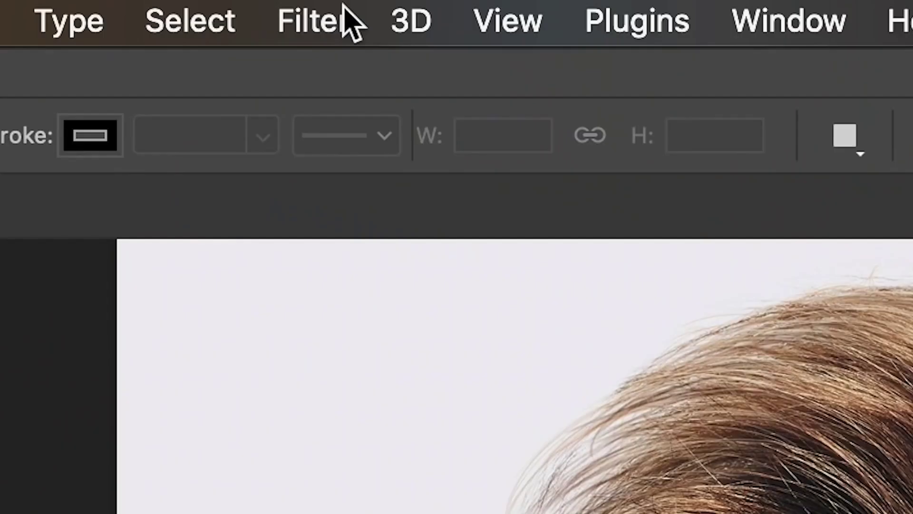
Enable Smart Portrait and Skin Smoothing at Smoothness 50 and Blur 47, and compare with the original
click(350, 19)
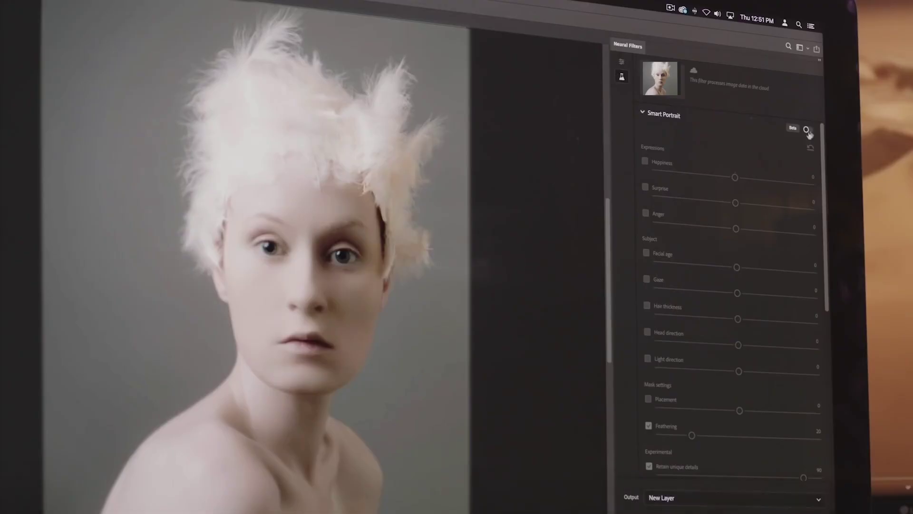
click(808, 130)
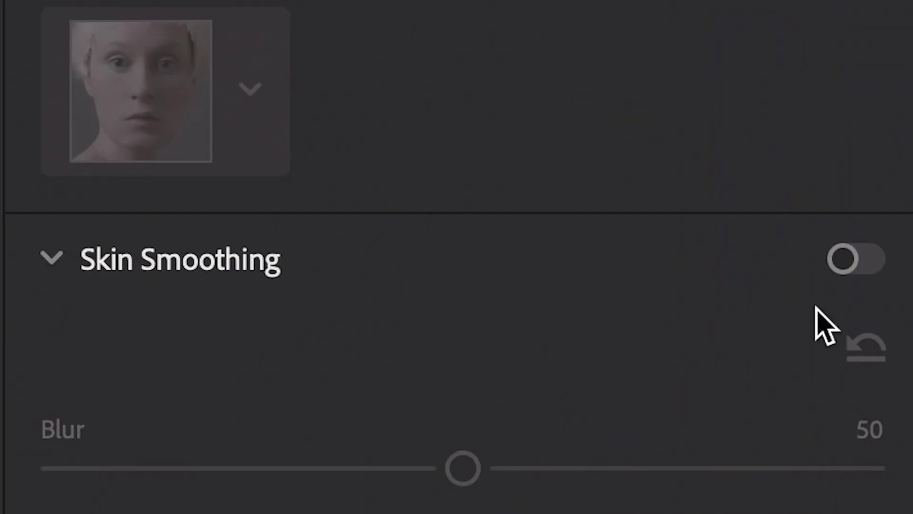
click(856, 260)
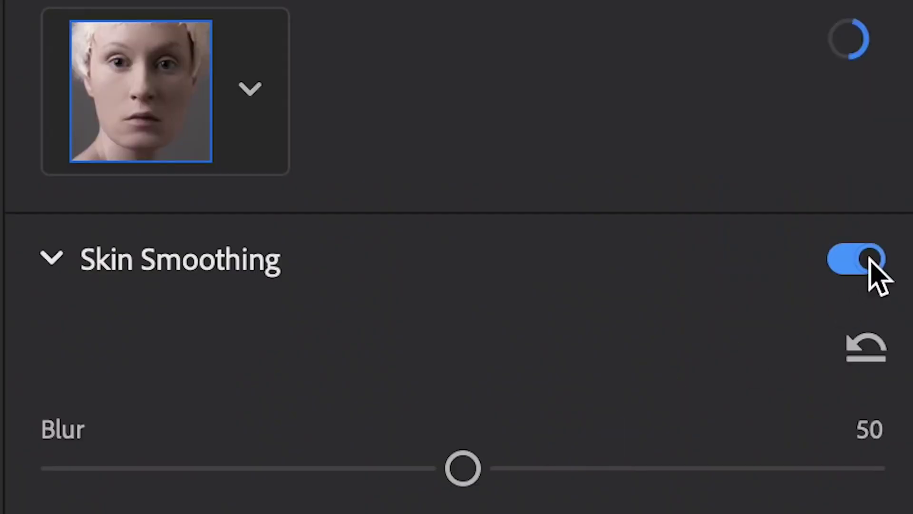
drag(463, 397, 867, 398)
drag(463, 273, 352, 274)
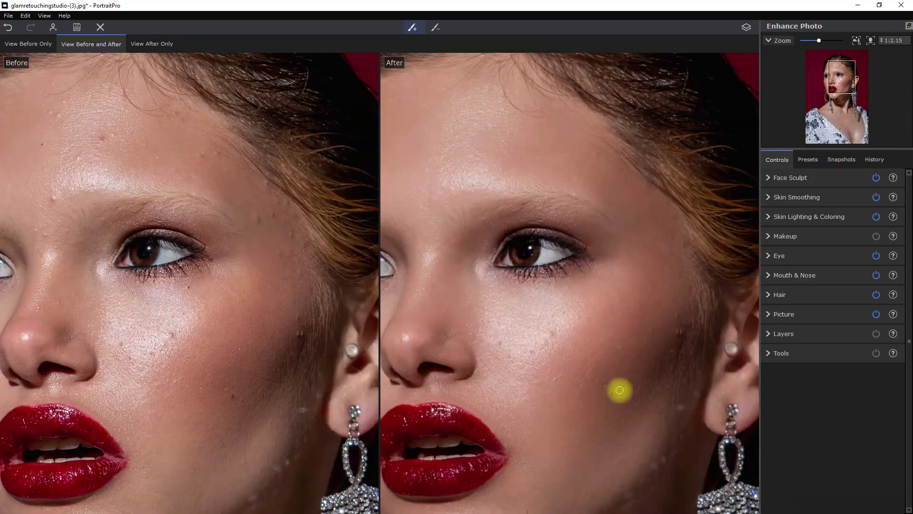
scroll(619, 390, down, 5)
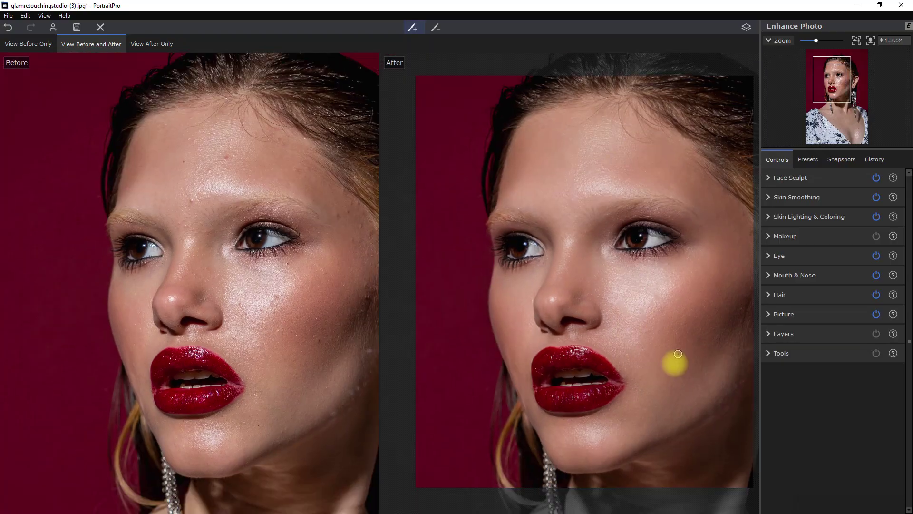
click(746, 28)
click(746, 27)
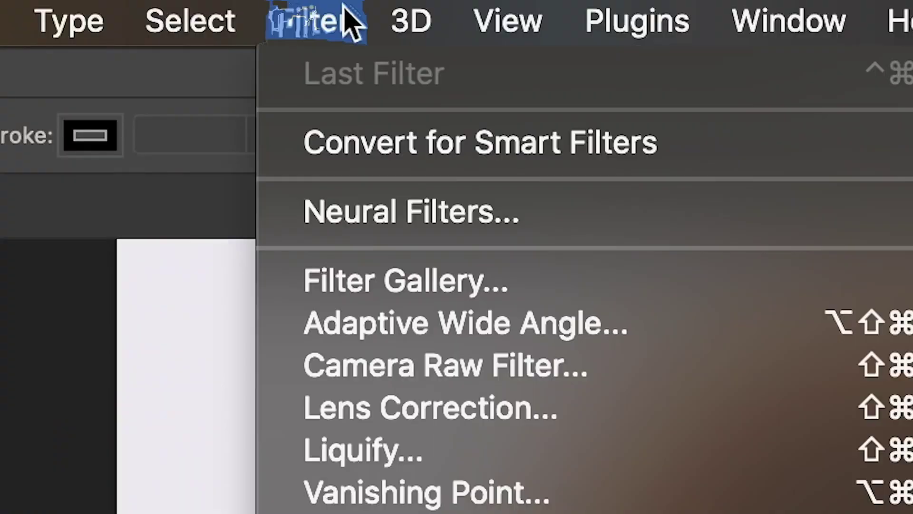
Redo Skin Smoothing at Smoothness 50 and Blur 37, then bring up the Open dialog for DSC_5573.NEF
click(585, 229)
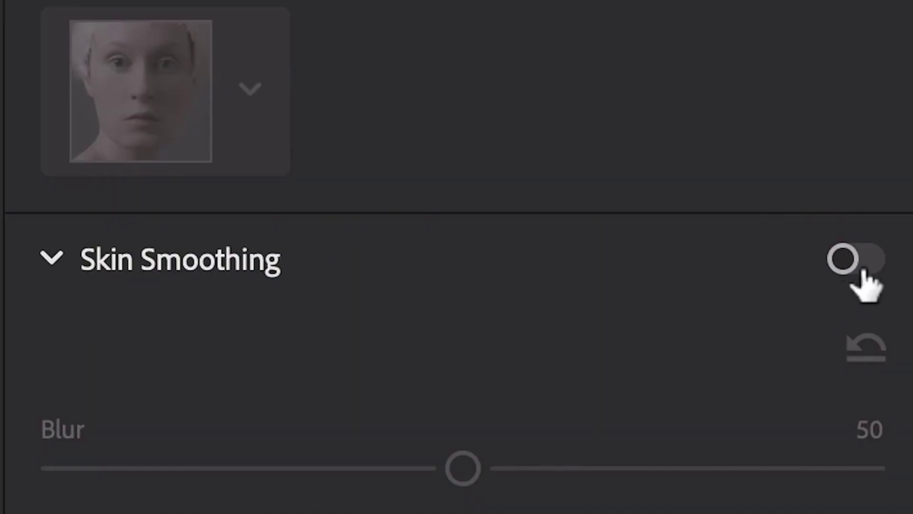
click(863, 281)
drag(463, 398, 870, 397)
drag(463, 273, 356, 281)
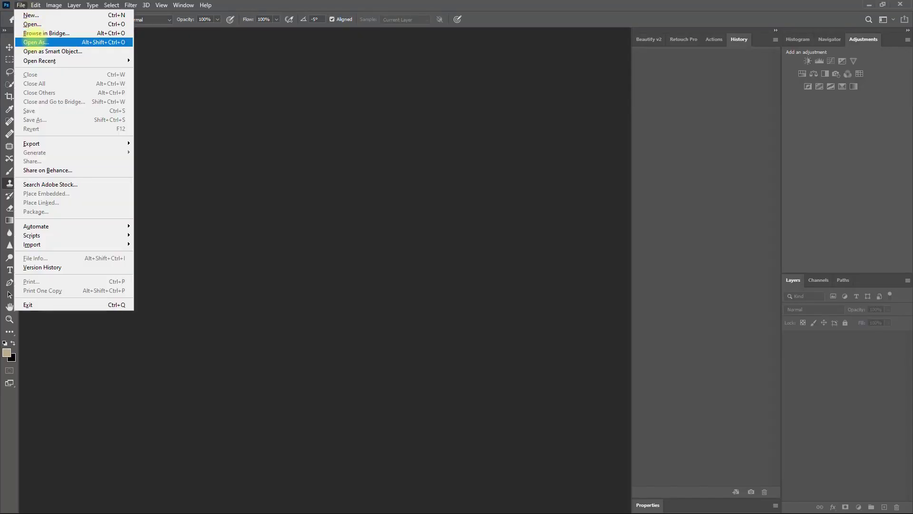
click(37, 31)
scroll(221, 162, down, 5)
Open DSC_5573.NEF through Camera Raw and duplicate the Background onto Layer 1
click(162, 138)
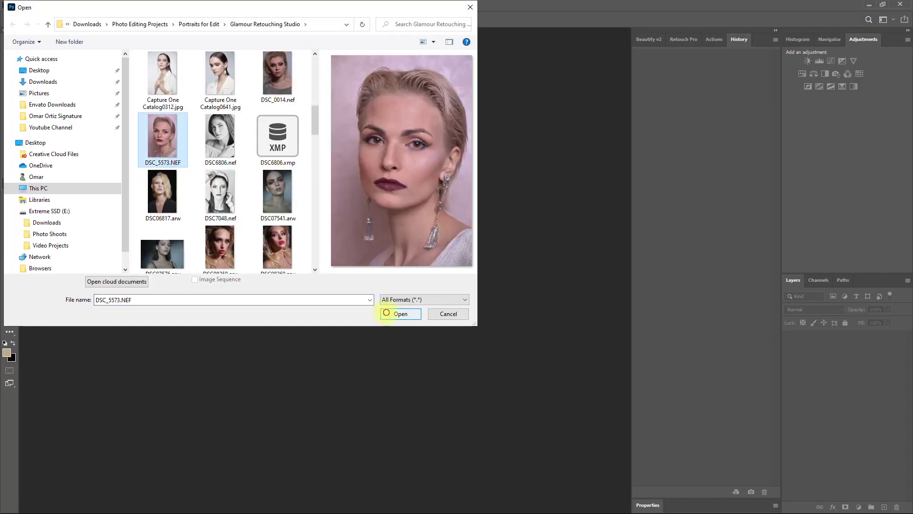
click(386, 313)
click(785, 477)
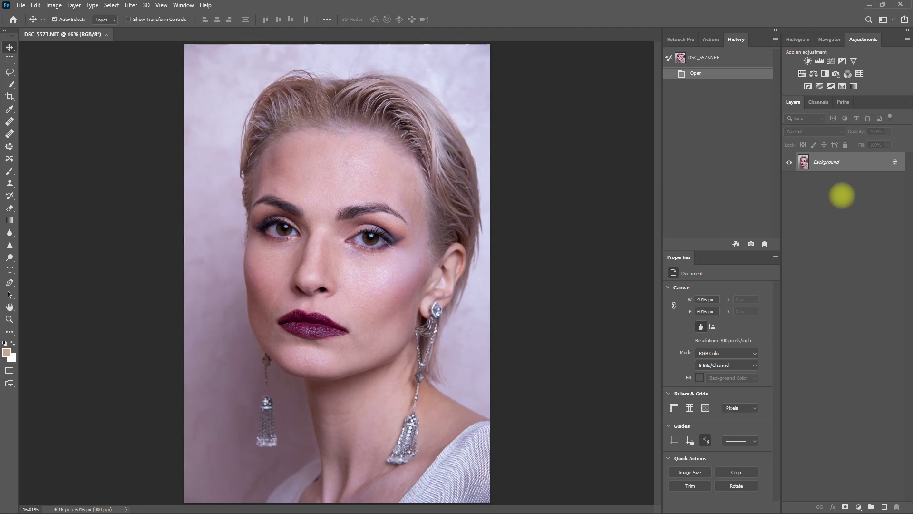
key(ctrl+j)
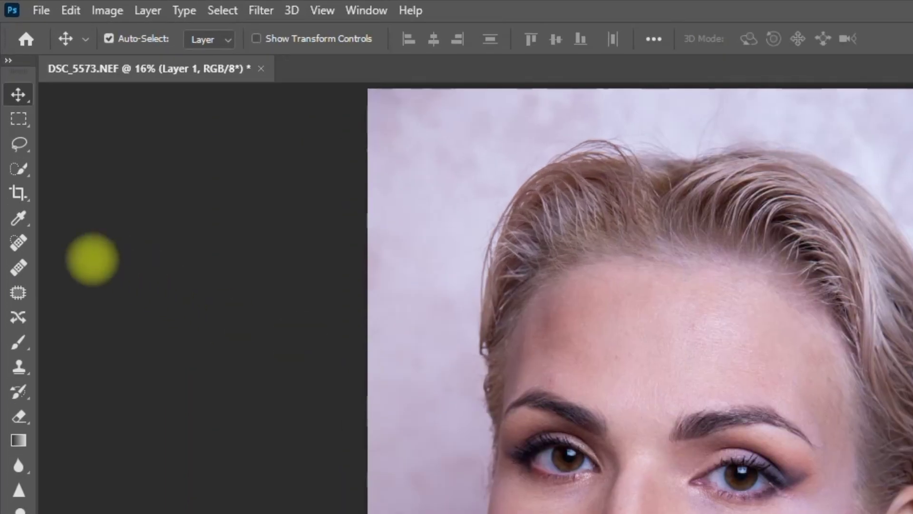
click(10, 121)
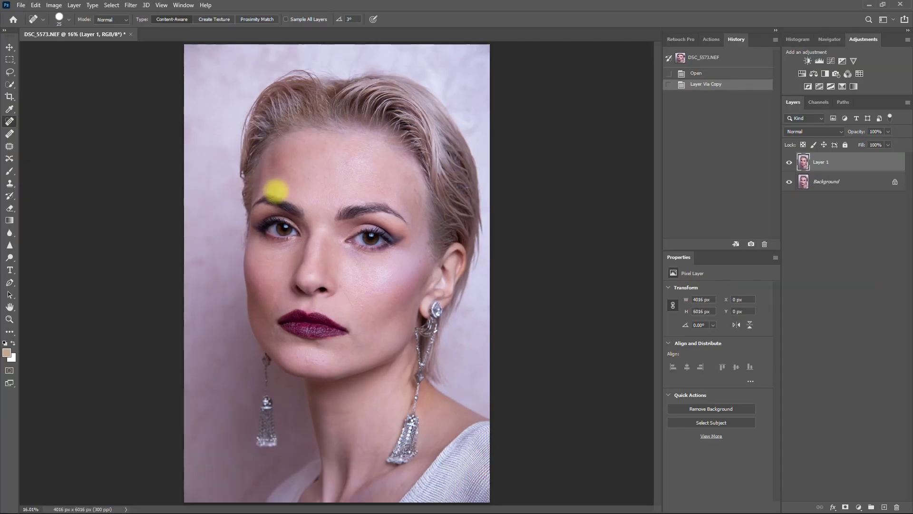
Spot-heal the forehead blemishes and the streak of marks near the hairline
scroll(311, 176, up, 4)
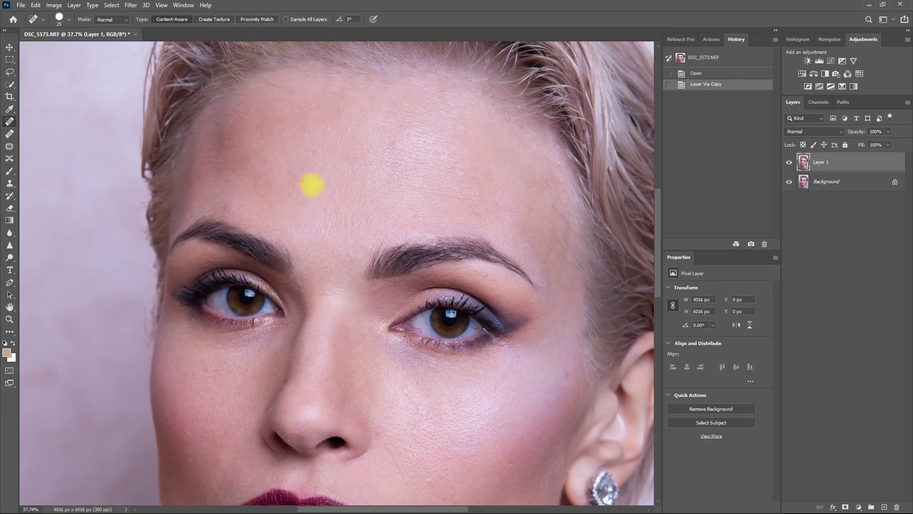
click(304, 182)
click(307, 179)
click(316, 157)
click(318, 153)
click(386, 142)
click(305, 141)
key(bracketleft)
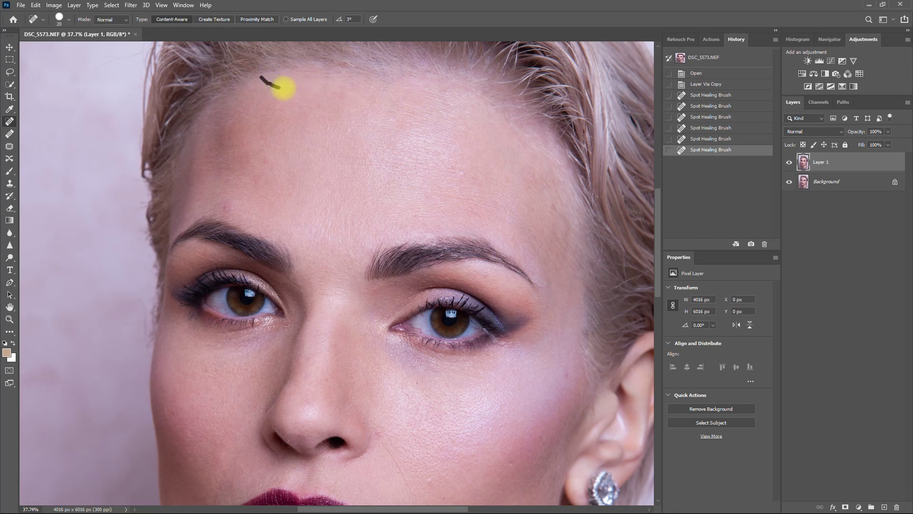
drag(284, 87, 284, 88)
Heal the small spots across the cheeks, chin, beside the nose and on the forehead
click(460, 172)
click(499, 187)
click(523, 195)
click(550, 204)
click(571, 359)
click(494, 376)
click(418, 385)
click(327, 378)
click(291, 92)
scroll(450, 340, down, 5)
Heal a spot along the cheek line with a smaller brush, fine-tuning the brush size
key(bracketleft)
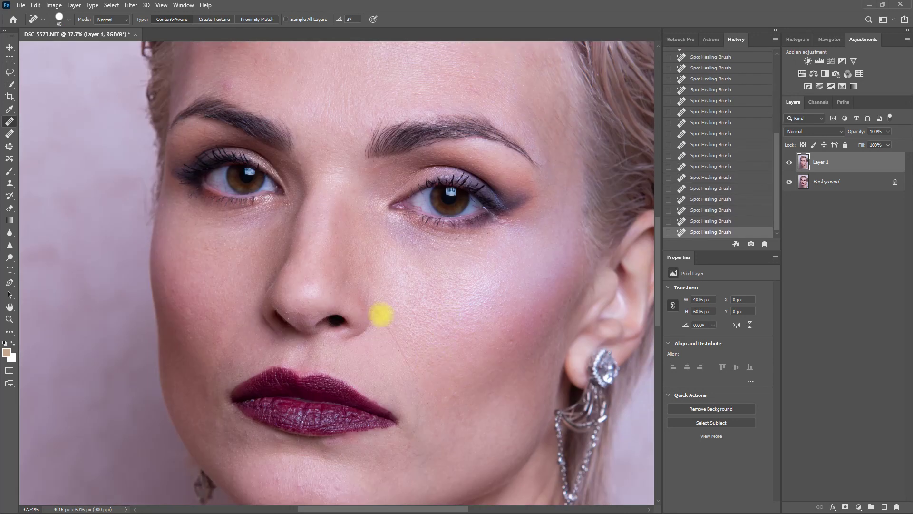
click(408, 363)
scroll(438, 380, down, 2)
key(bracketleft)
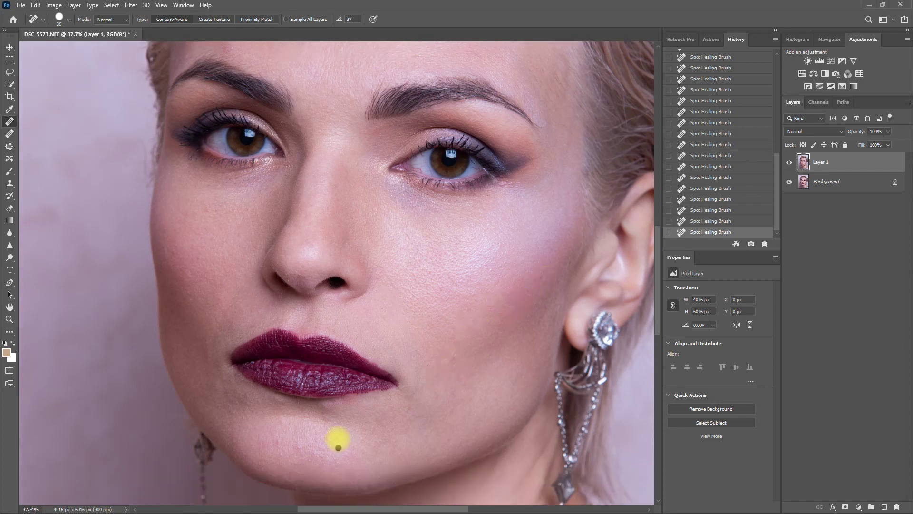
scroll(231, 161, down, 1)
key(bracketleft)
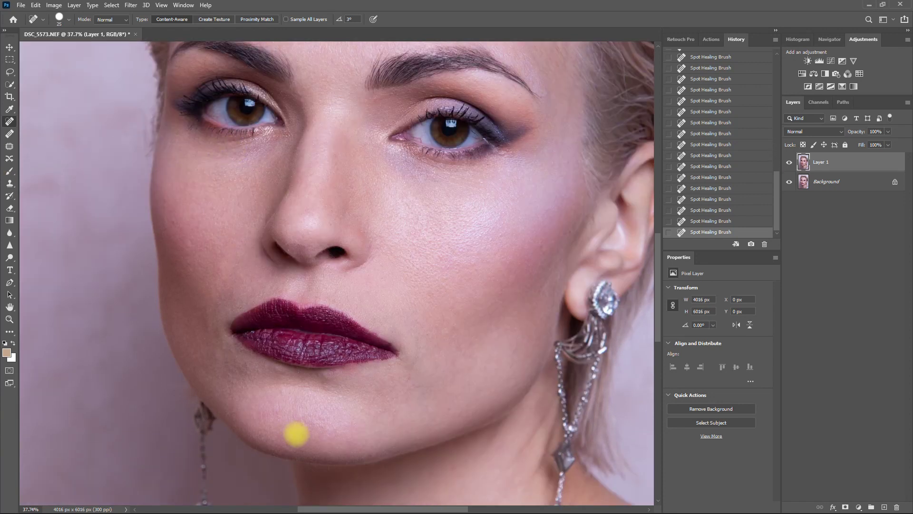
scroll(326, 149, down, 3)
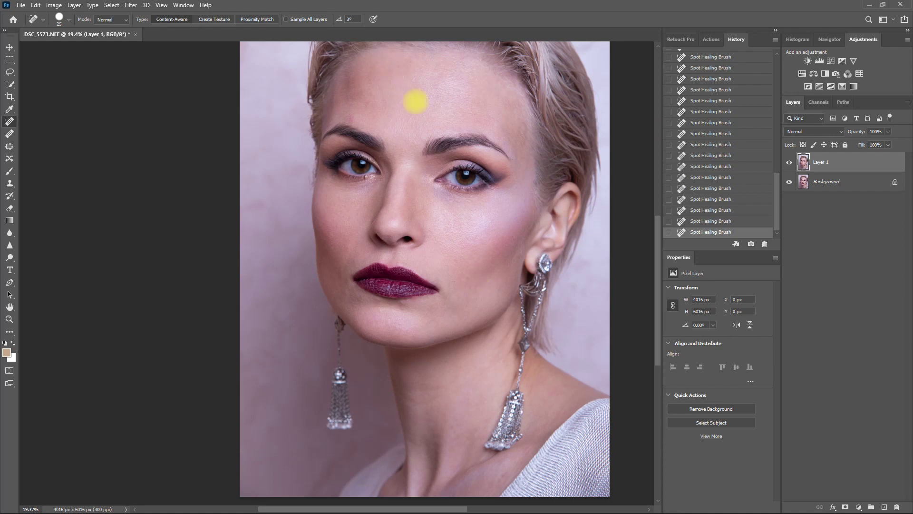
scroll(416, 102, up, 1)
key(bracketright)
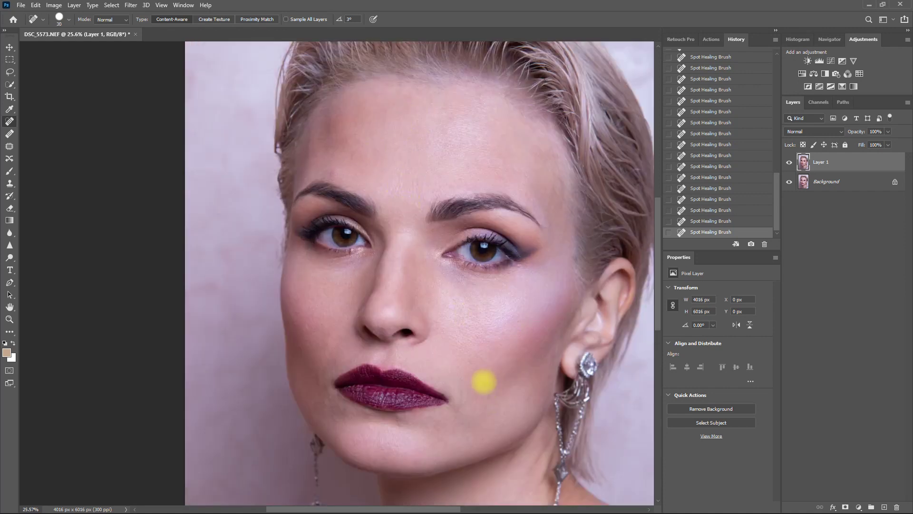
scroll(484, 381, down, 1)
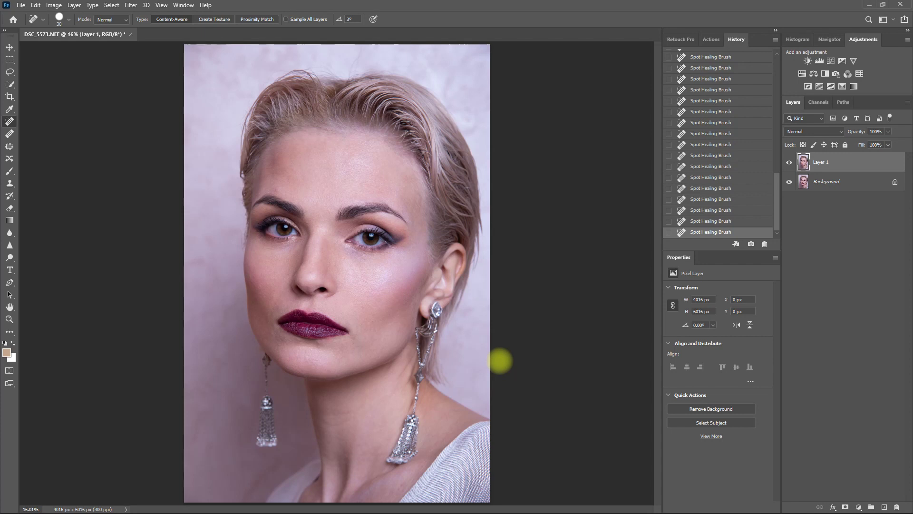
Launch Neural Filters on the retouched portrait and enable Skin Smoothing at Blur 50, Smoothness 0
key(v)
click(131, 4)
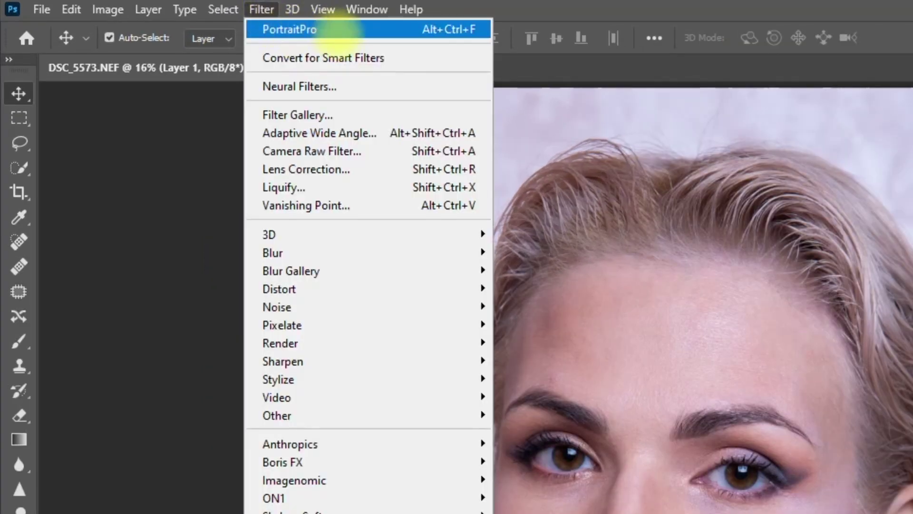
click(361, 87)
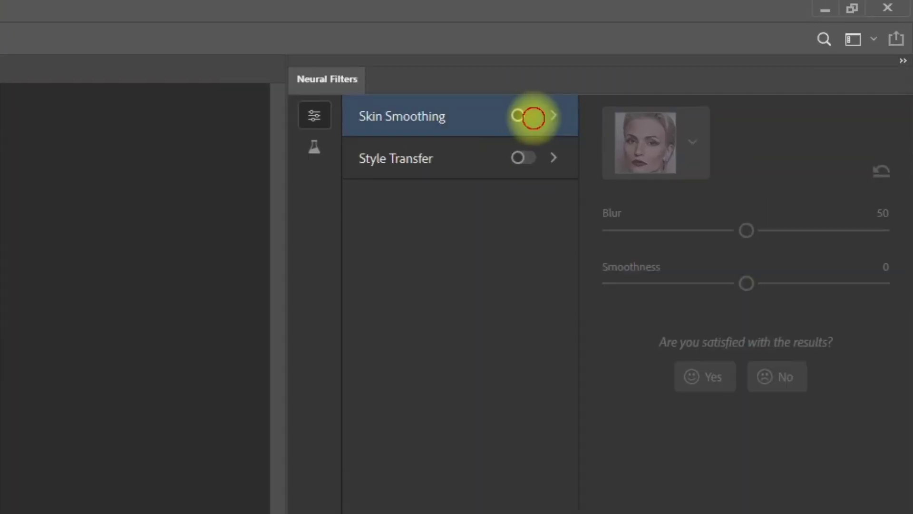
click(528, 116)
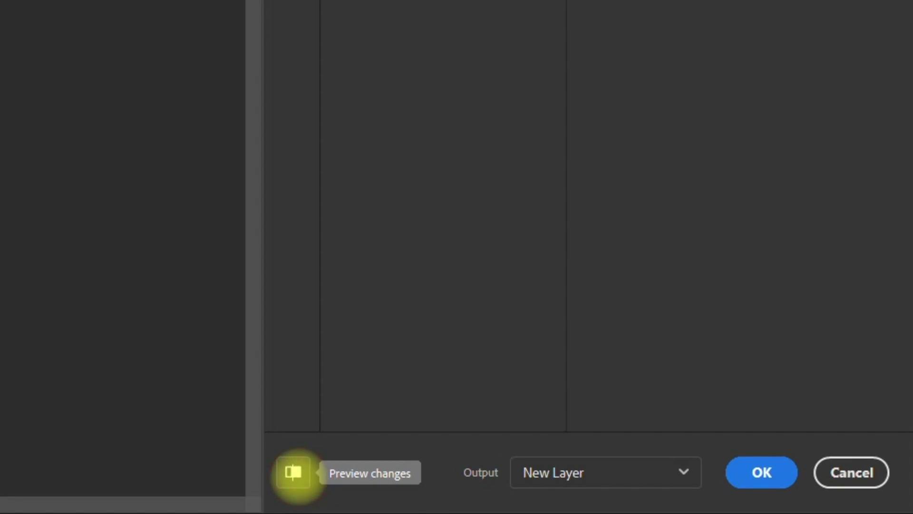
Compare the smoothed face with the original and fit the whole photo on screen
click(293, 472)
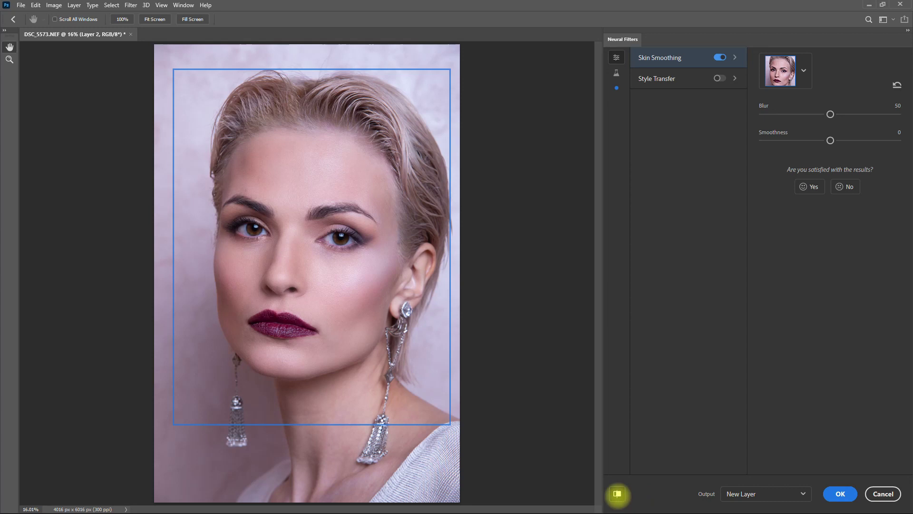
click(617, 493)
scroll(307, 259, up, 3)
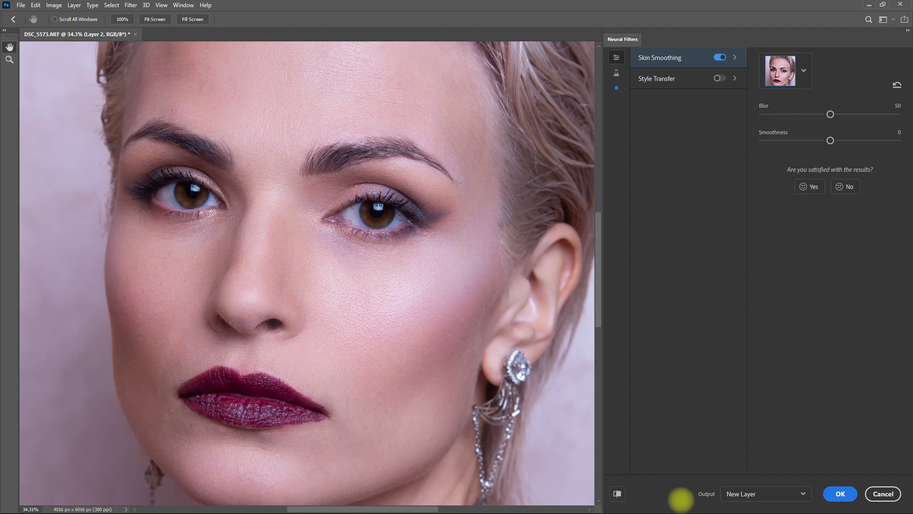
right_click(361, 323)
click(399, 329)
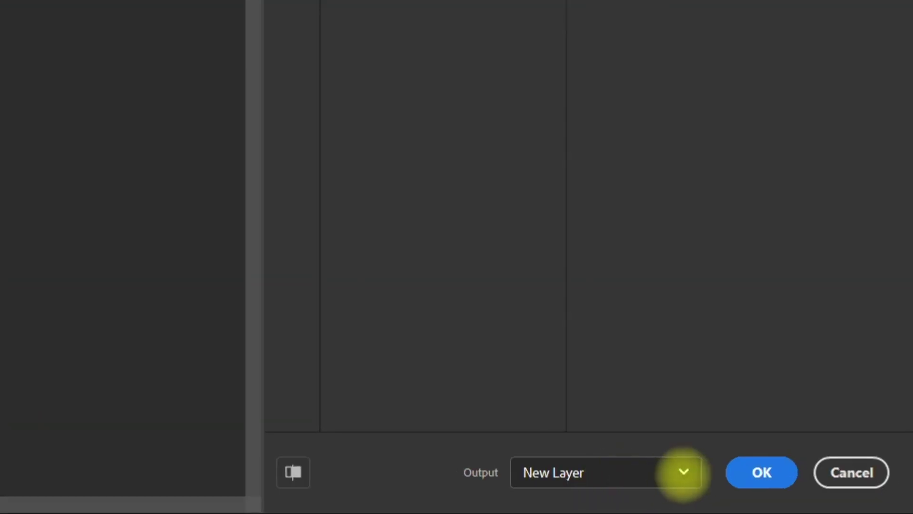
Apply Skin Smoothing with Output set to Duplicate Layer Masked
click(685, 473)
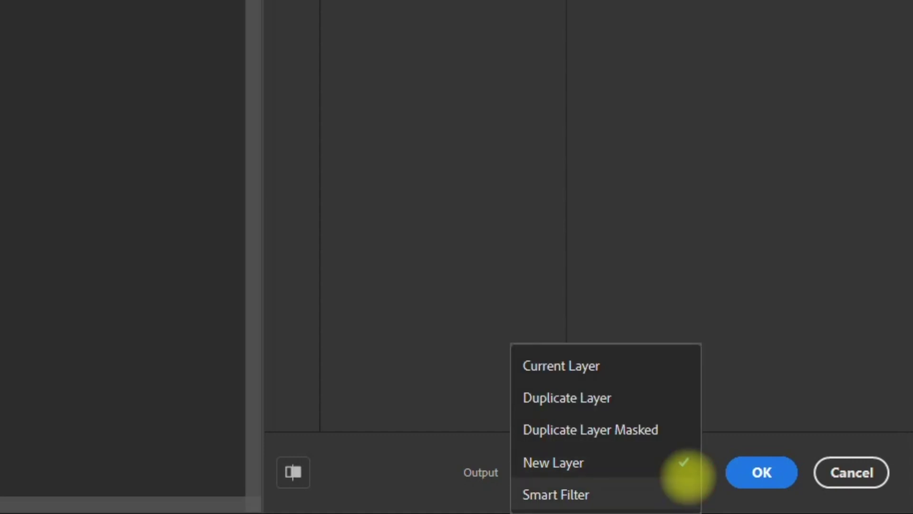
click(681, 426)
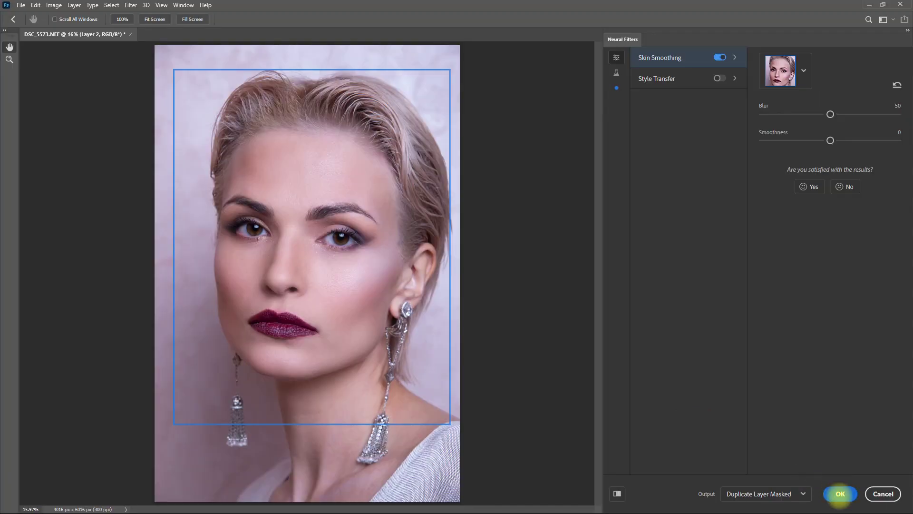
click(762, 472)
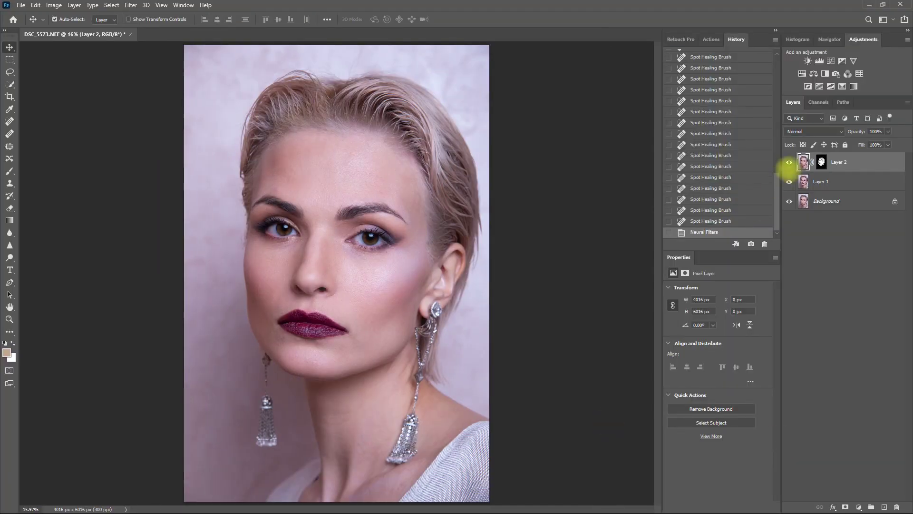
Toggle Layer 2 on and off to compare the skin, up close too, then fit the photo
click(789, 163)
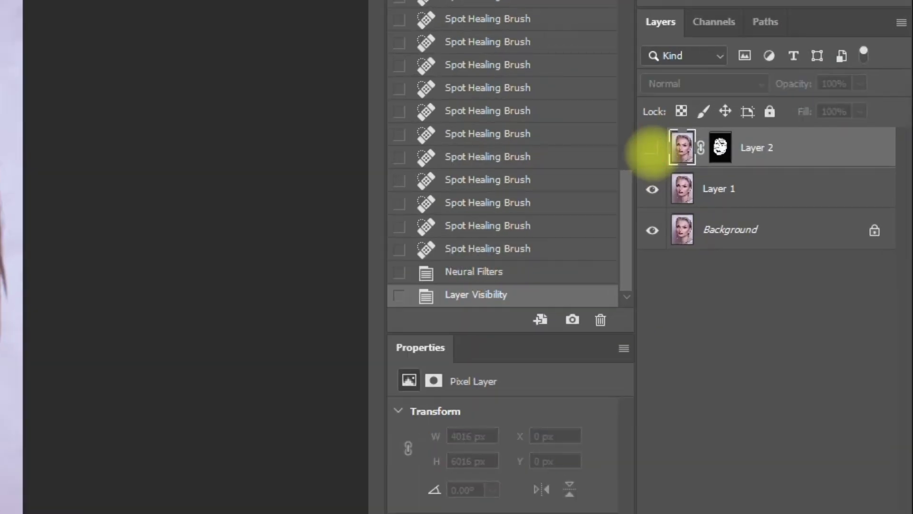
click(652, 148)
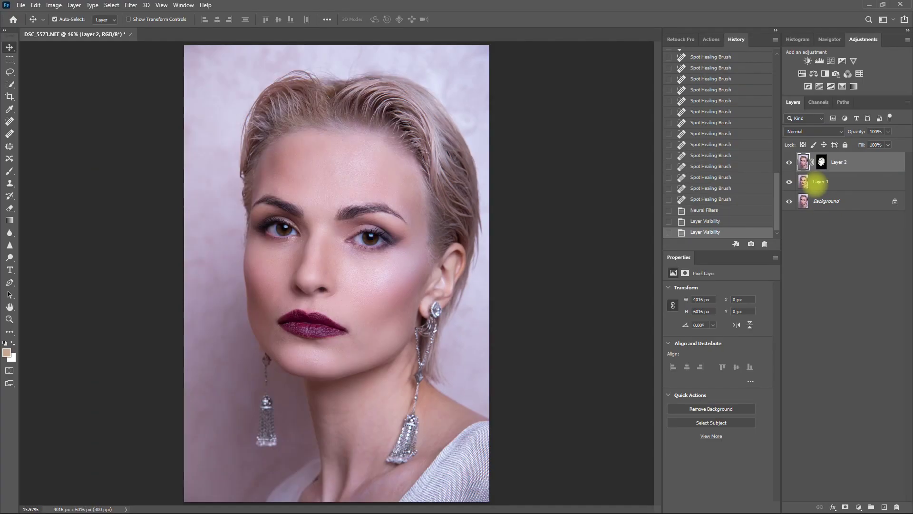
click(790, 163)
click(790, 162)
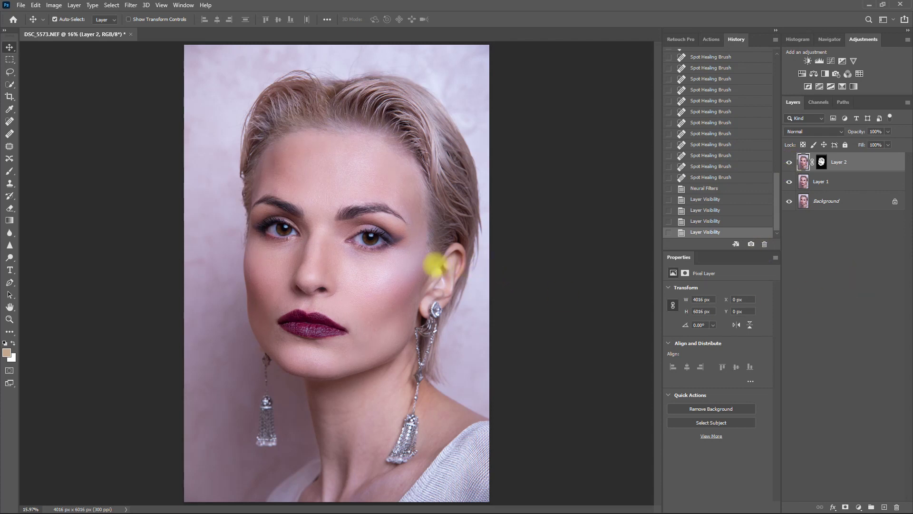
scroll(435, 265, up, 4)
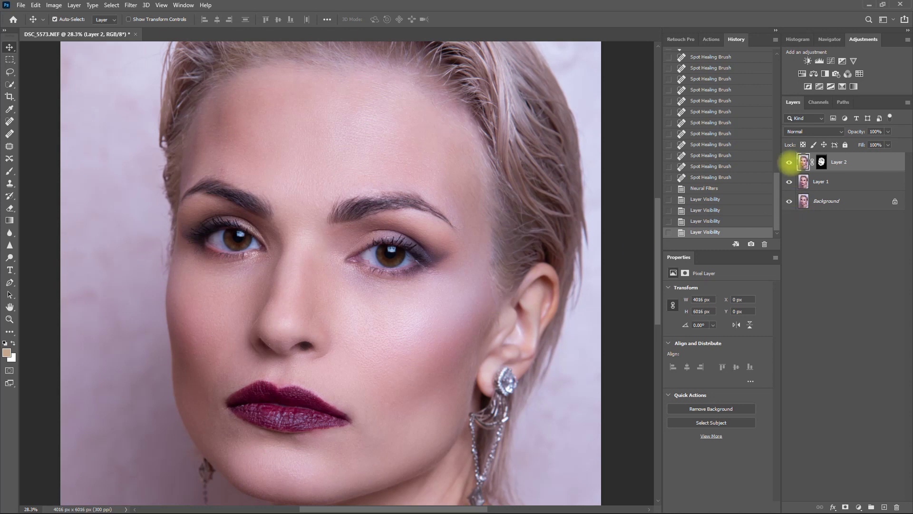
click(789, 162)
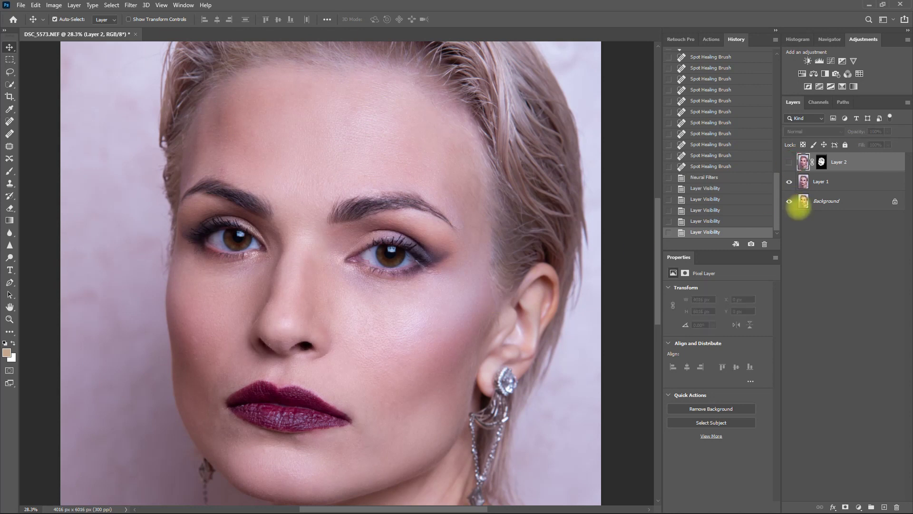
click(789, 162)
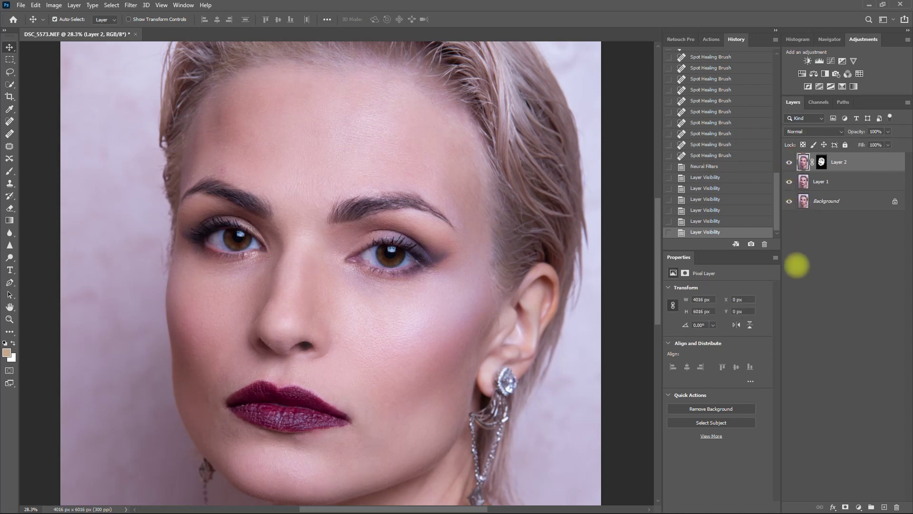
click(790, 162)
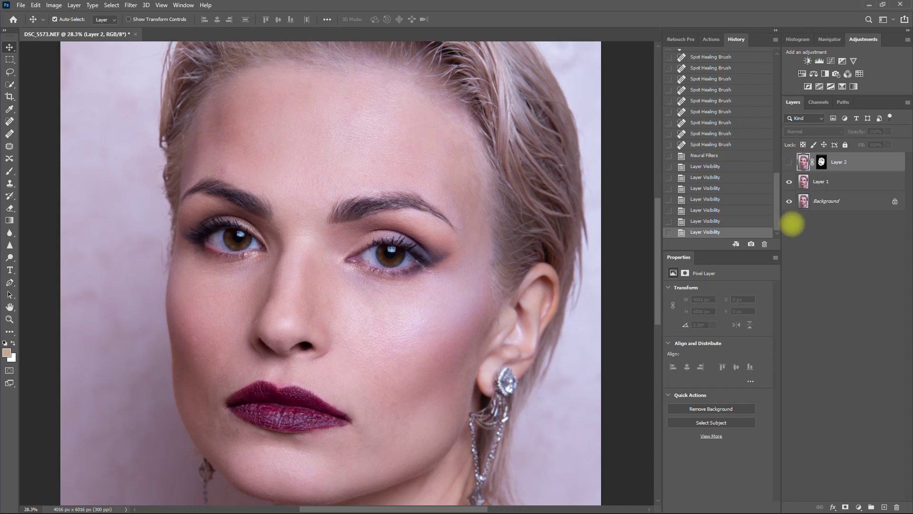
click(790, 162)
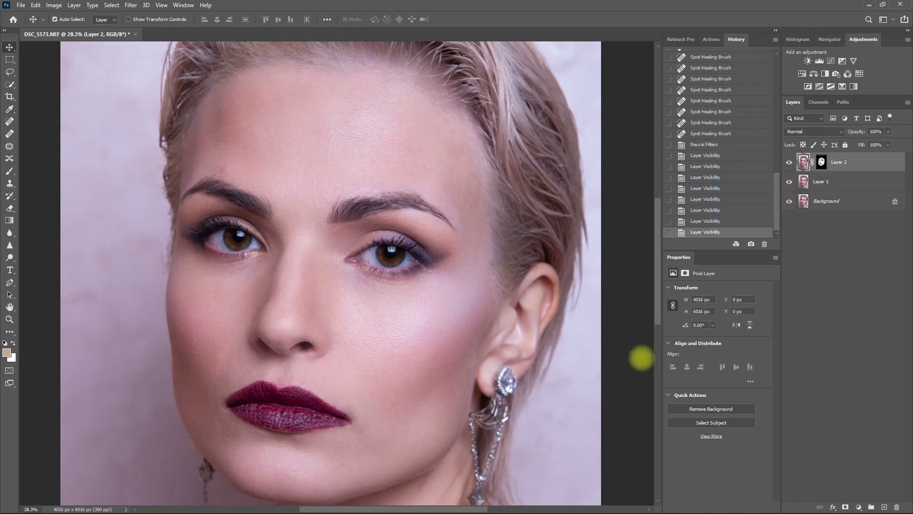
key(ctrl+0)
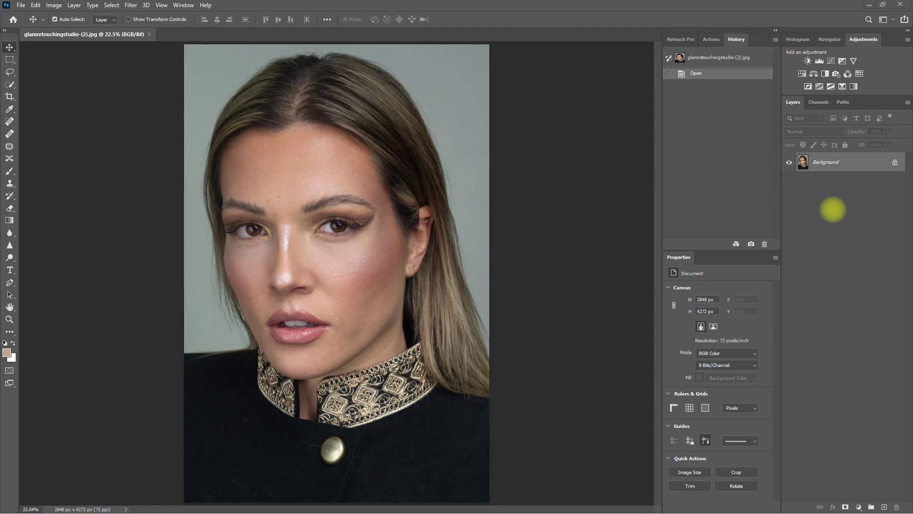
Duplicate the second portrait's Background to Layer 1 and select the Spot Healing Brush
key(ctrl+j)
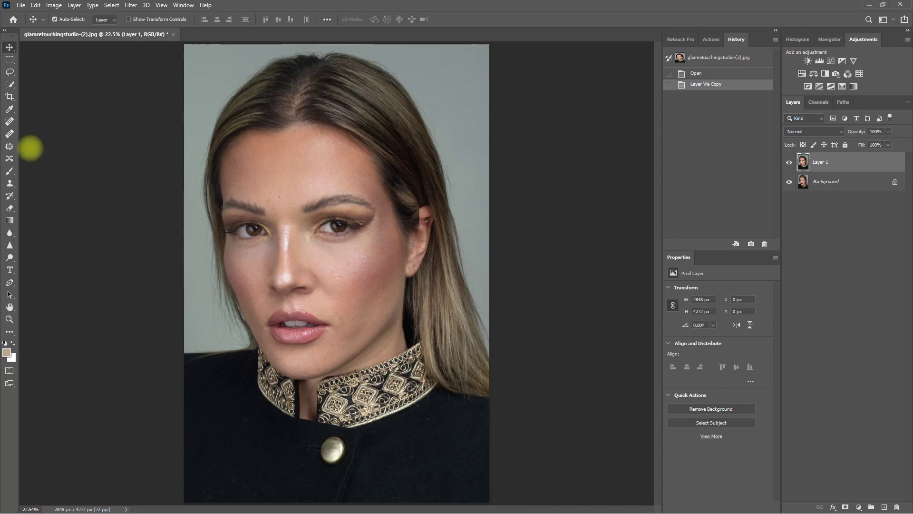
click(9, 121)
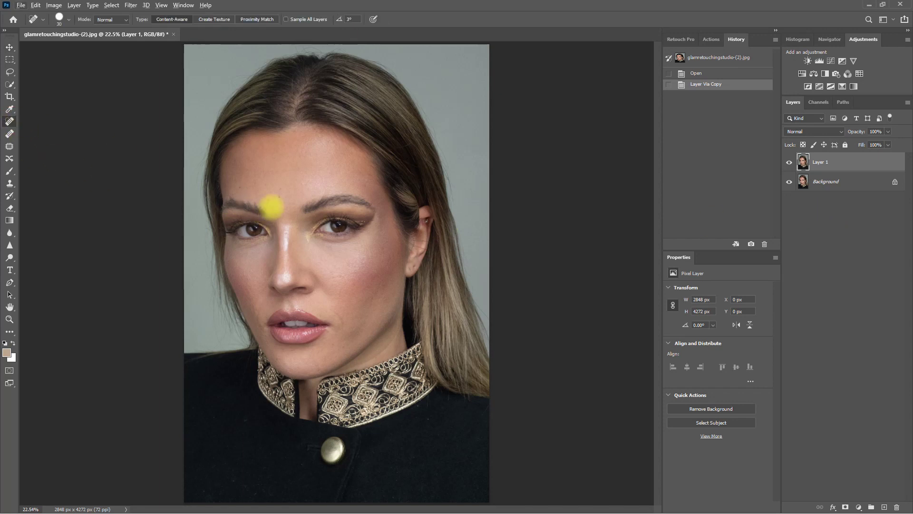
scroll(271, 206, up, 3)
Heal blemishes near the inner eyebrows, on the forehead, brow, cheeks, nose and chin
click(212, 172)
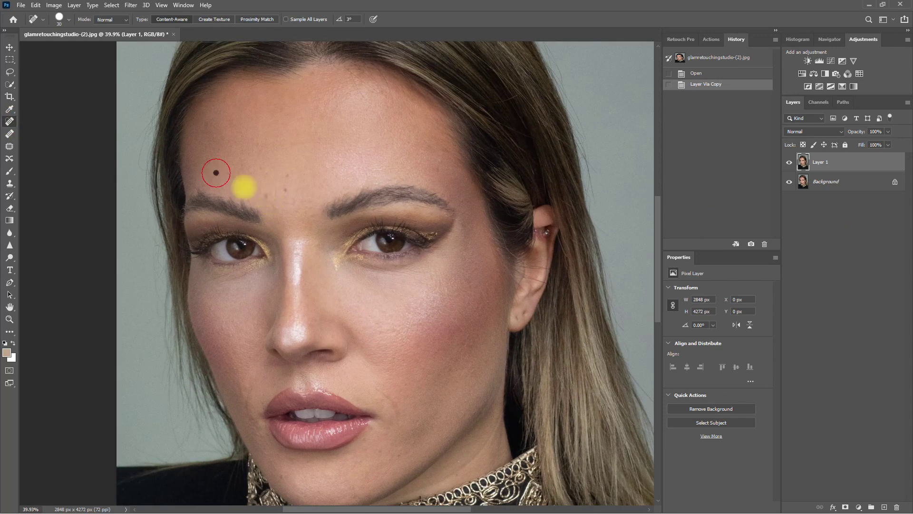
click(260, 195)
click(284, 190)
click(286, 175)
click(441, 167)
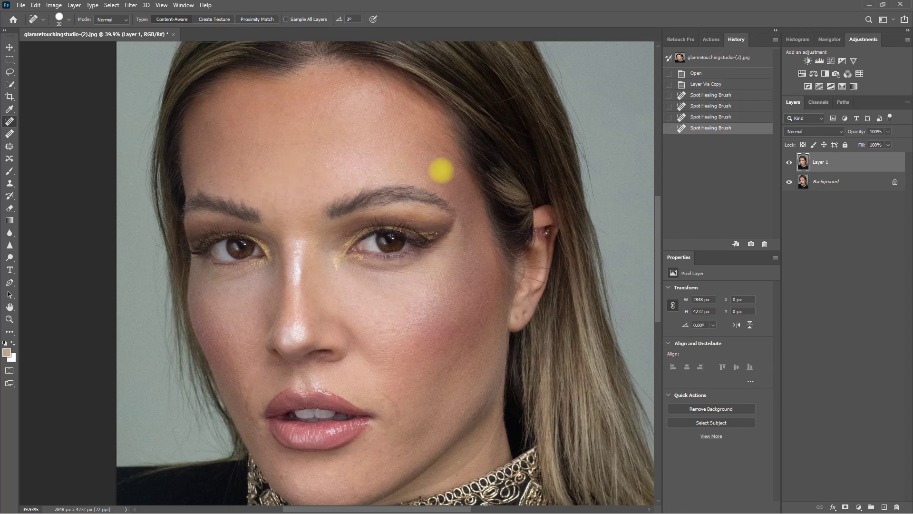
click(326, 276)
click(298, 252)
click(328, 275)
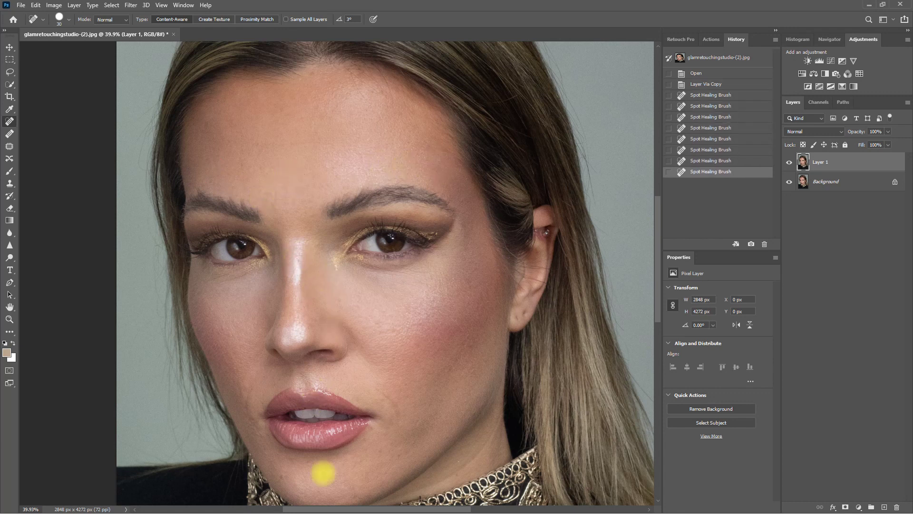
click(286, 475)
click(299, 465)
scroll(379, 427, down, 1)
Heal the remaining chin, cheek, nose, brow and forehead blemishes, then fit the photo to the window
click(379, 427)
click(426, 387)
click(433, 322)
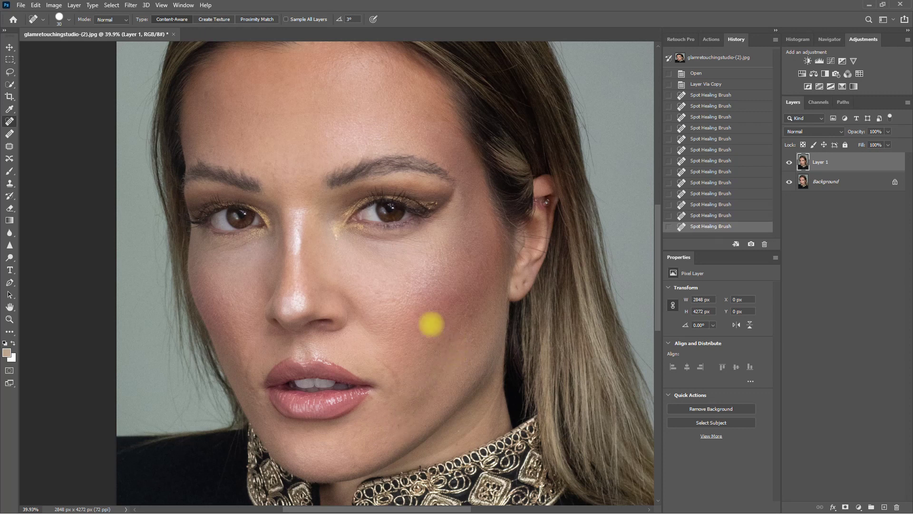
click(348, 271)
click(233, 169)
scroll(233, 169, up, 1)
click(208, 120)
click(314, 64)
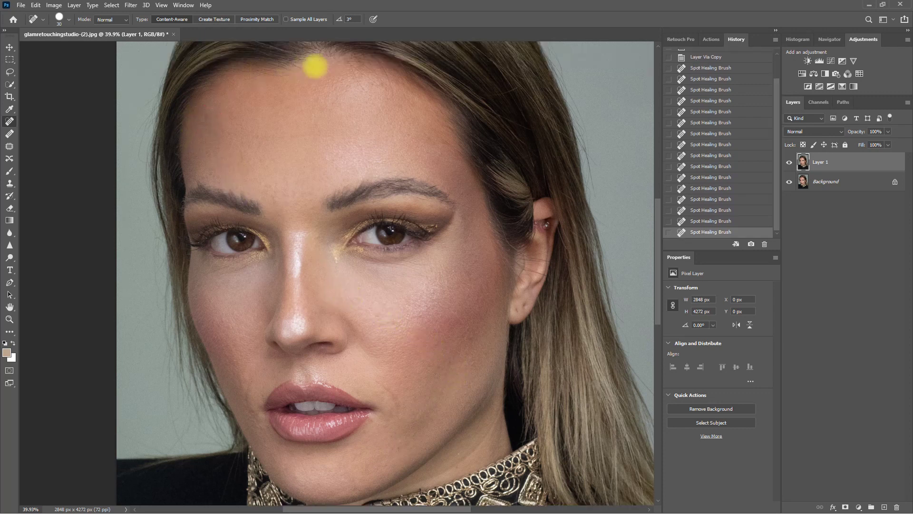
click(206, 118)
click(243, 157)
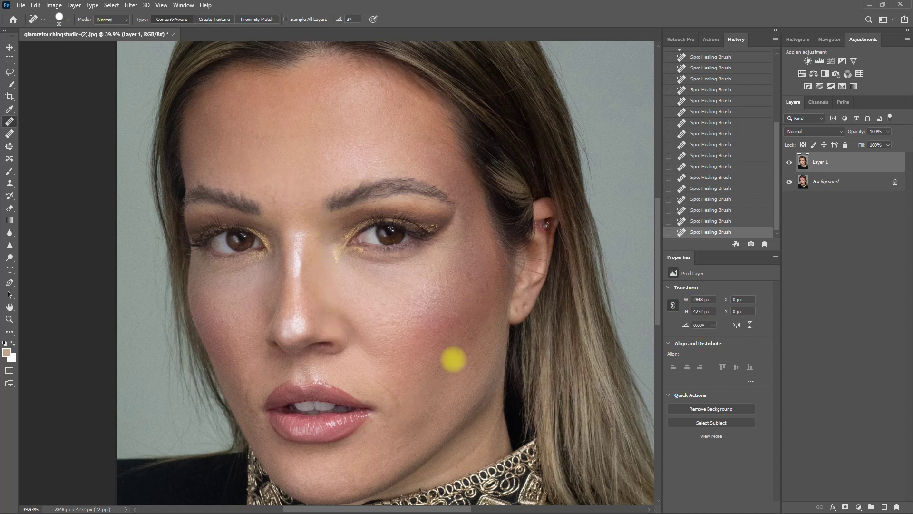
key(ctrl+0)
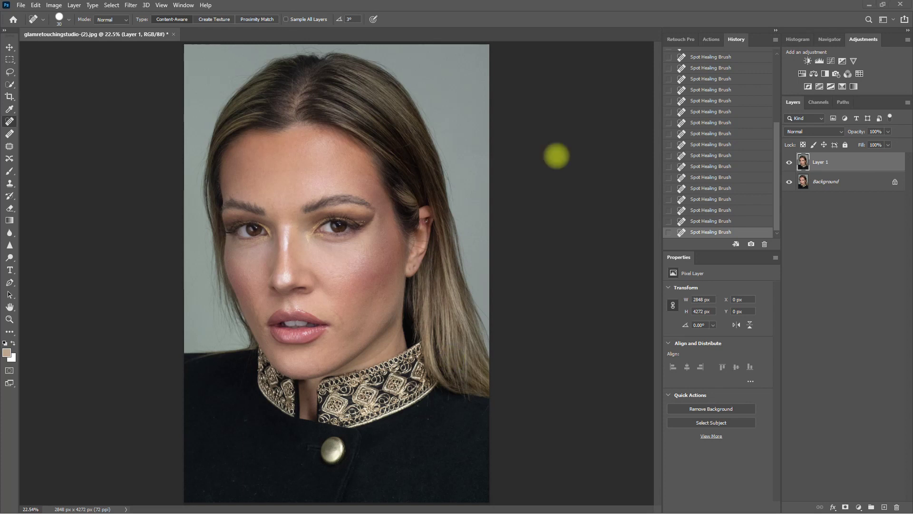
Bring up Neural Filters on the second portrait and enable Skin Smoothing
click(130, 6)
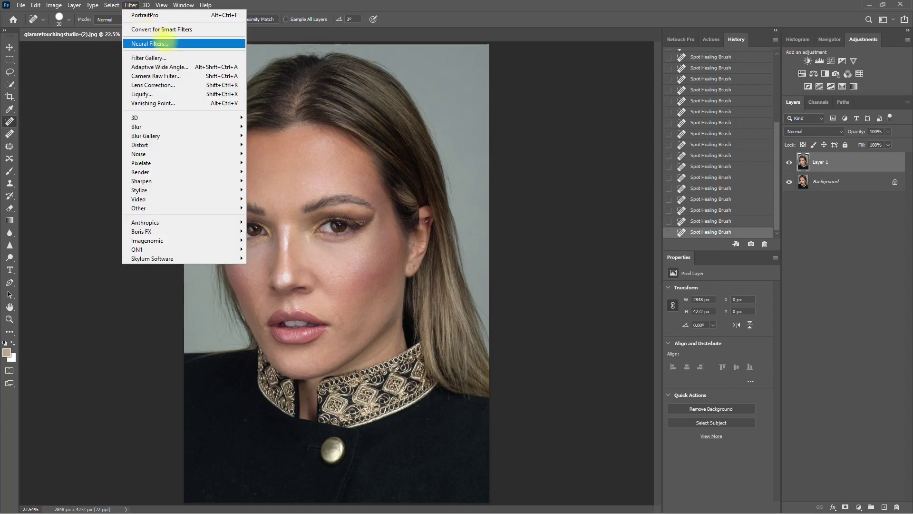
click(192, 43)
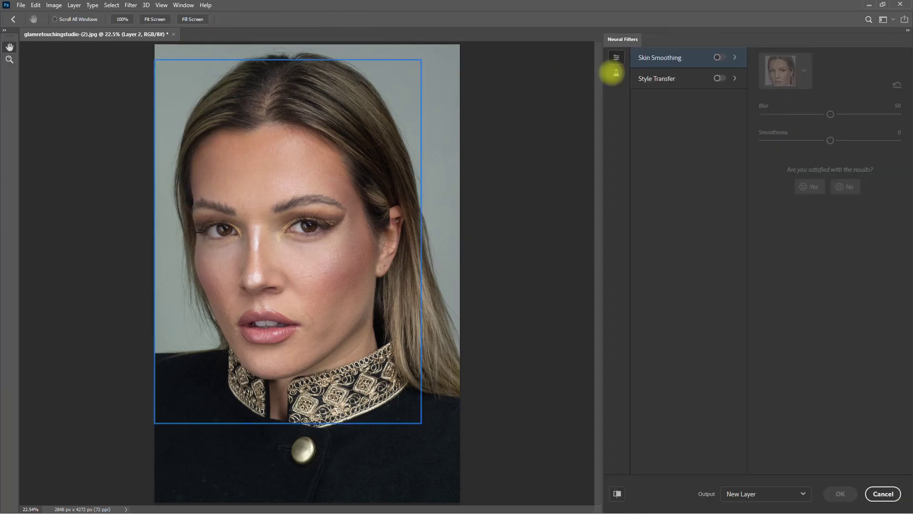
click(719, 57)
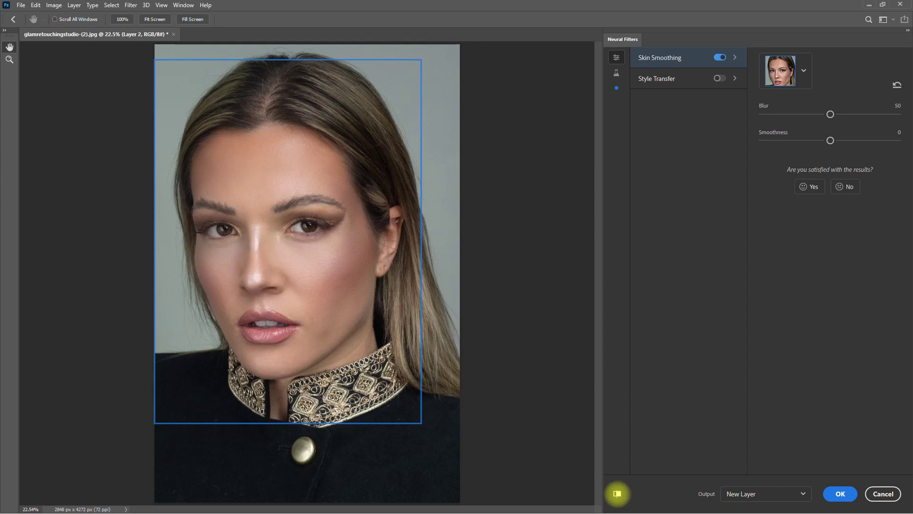
scroll(342, 290, up, 3)
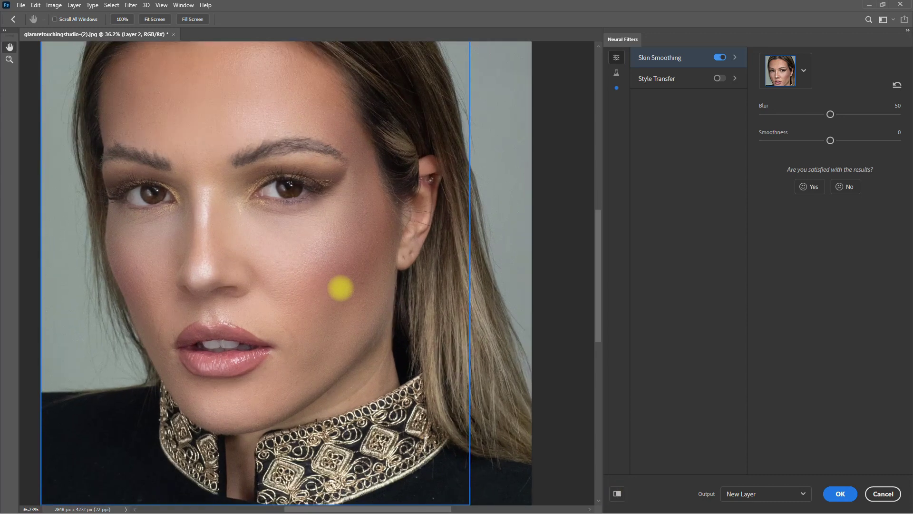
scroll(353, 299, up, 1)
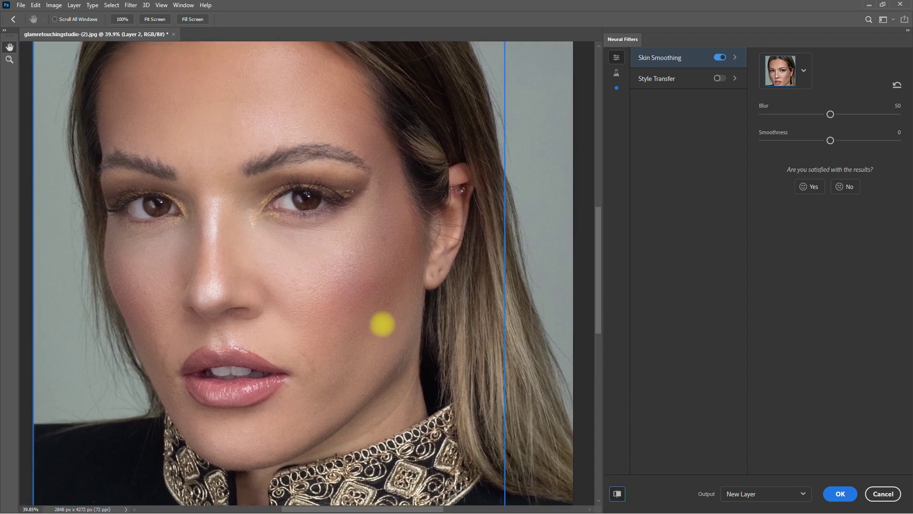
scroll(391, 331, up, 1)
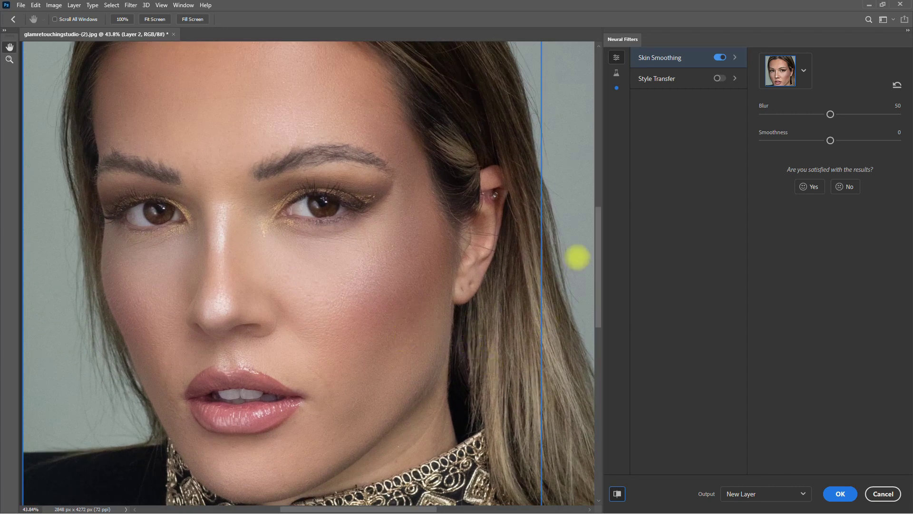
click(480, 253)
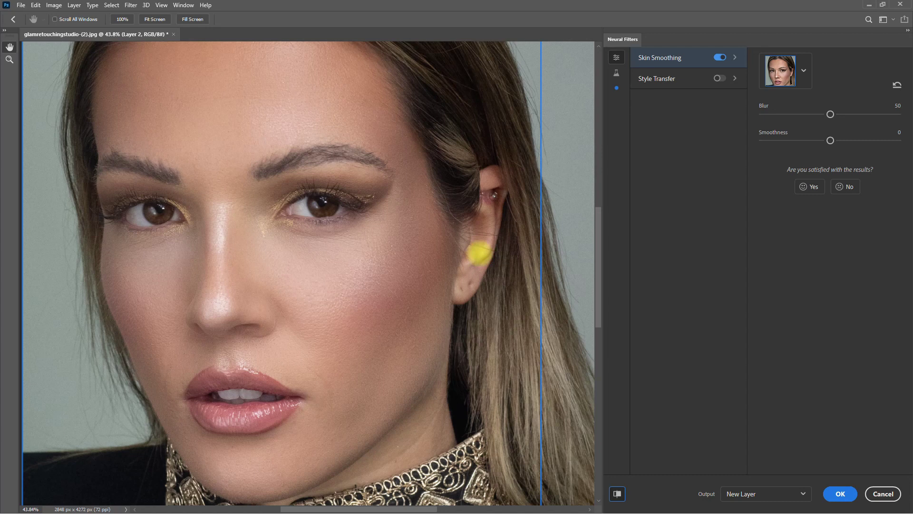
Try Blur 0 with Smoothness 50 and compare the preview with the original
drag(829, 114, 756, 147)
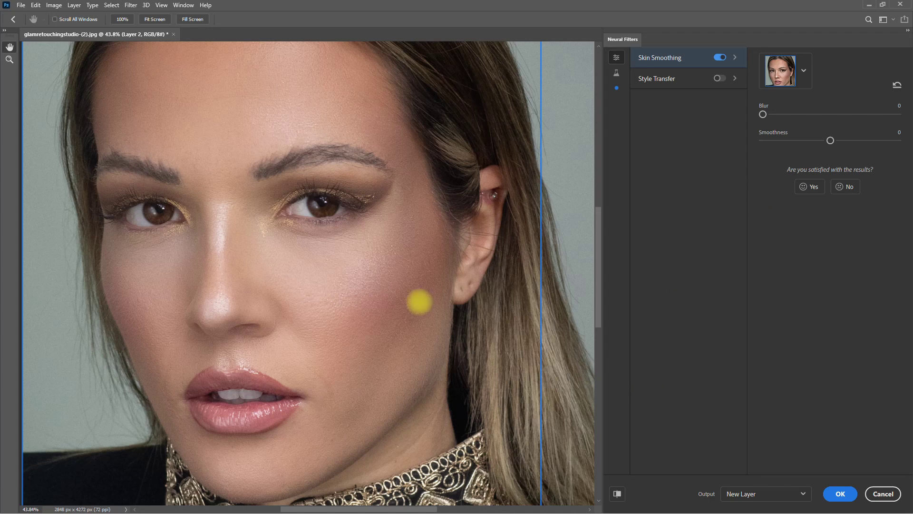
drag(832, 140, 859, 140)
click(617, 493)
click(617, 493)
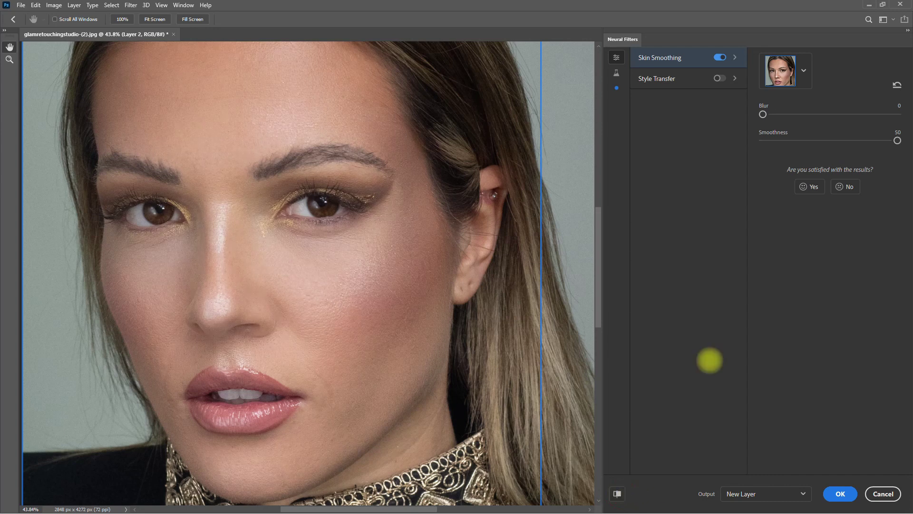
Reset Smoothness to 0, push Blur to 100, then back to 50, and compare
drag(898, 141, 830, 141)
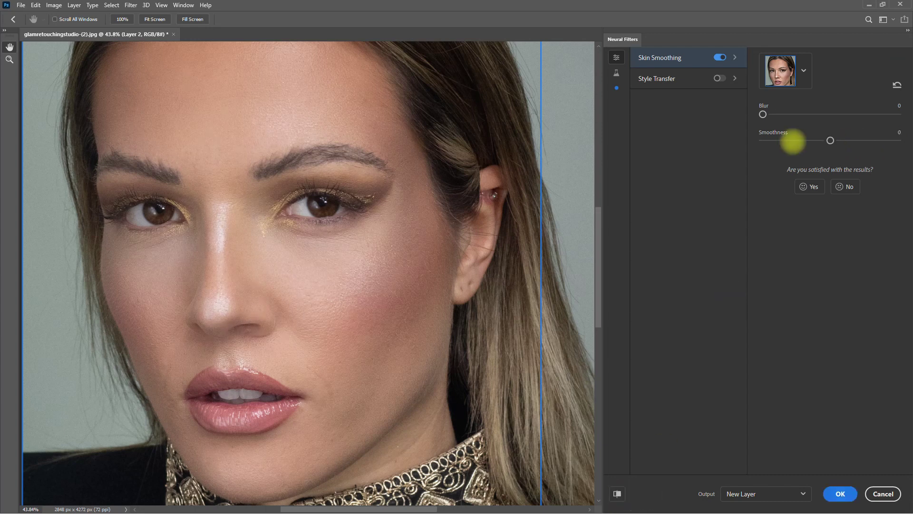
drag(763, 114, 899, 114)
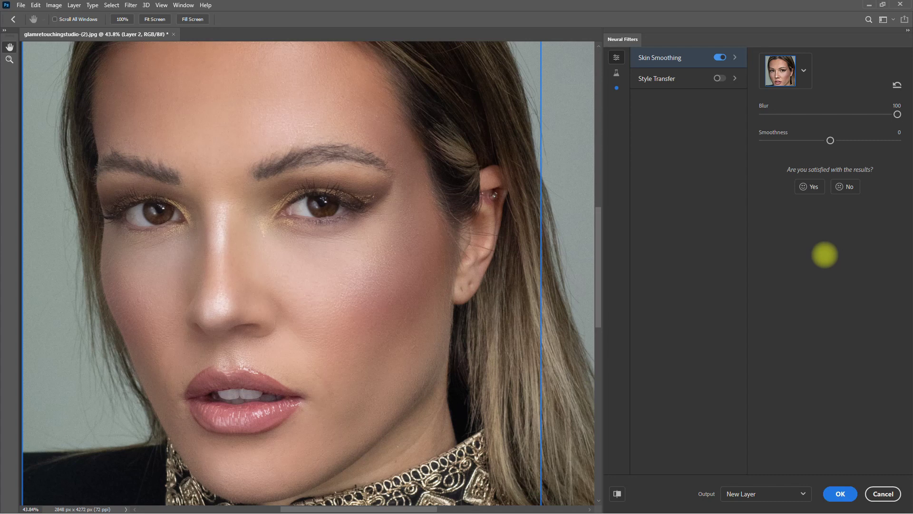
drag(897, 114, 831, 114)
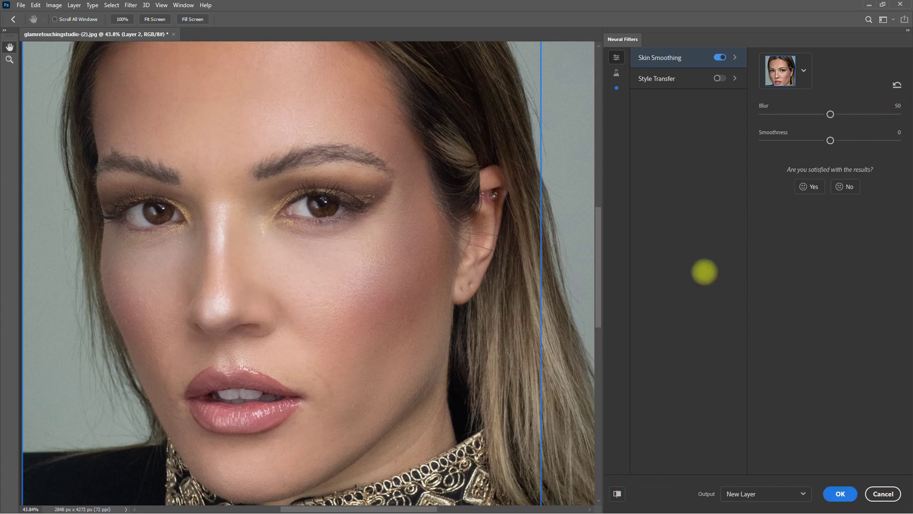
click(617, 493)
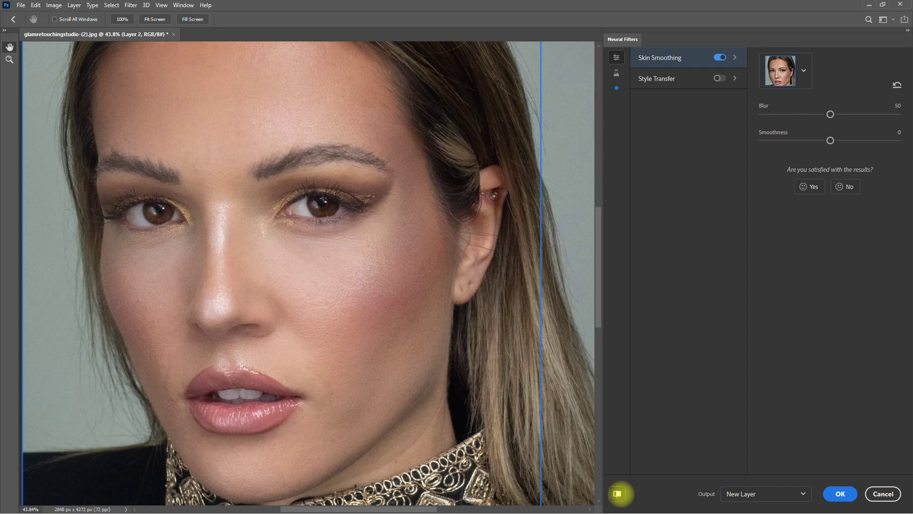
Apply Skin Smoothing as a Duplicate Layer Masked output and set Layer 2 opacity to 100%
right_click(339, 256)
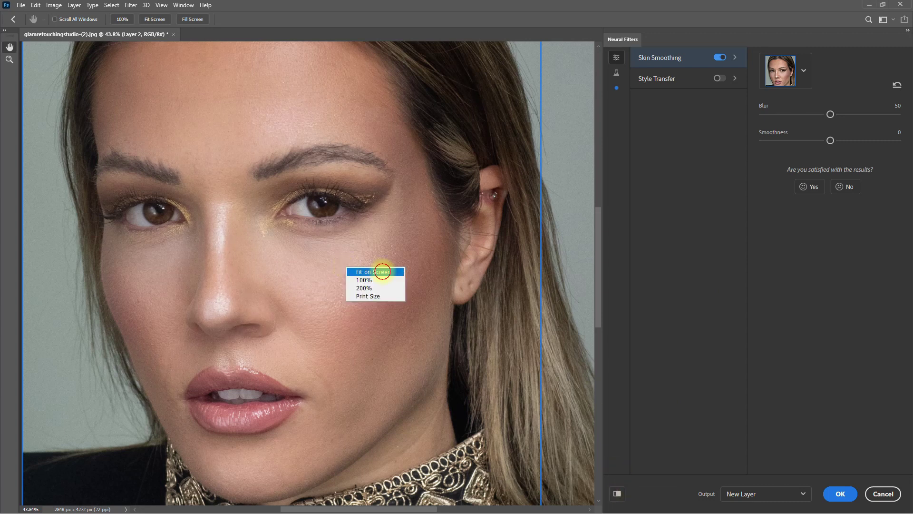
click(380, 267)
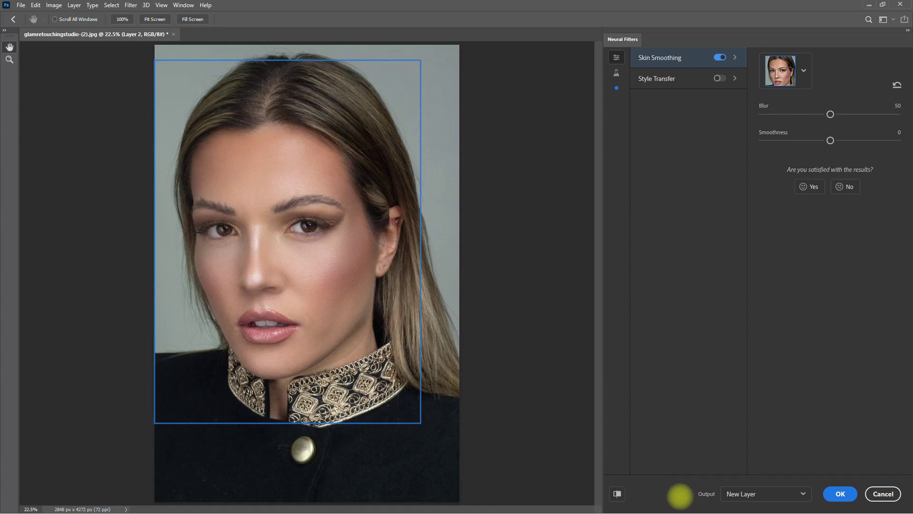
click(802, 494)
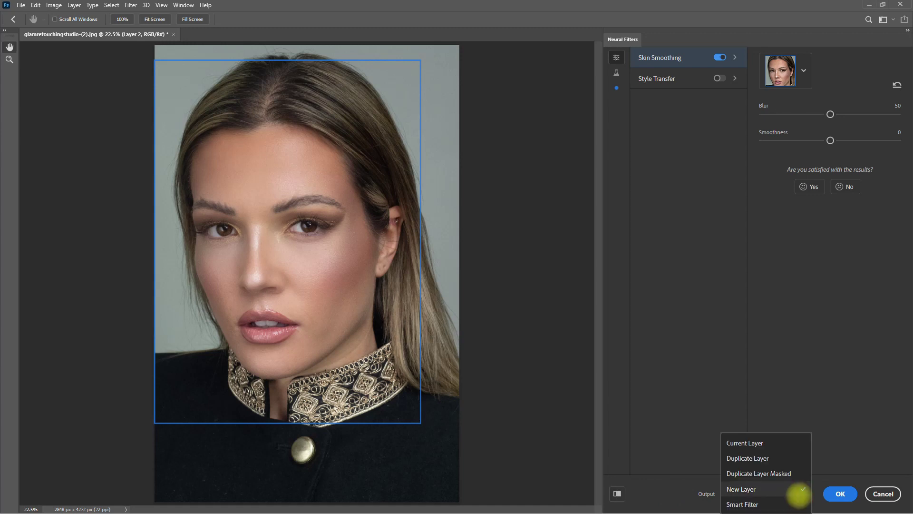
click(796, 472)
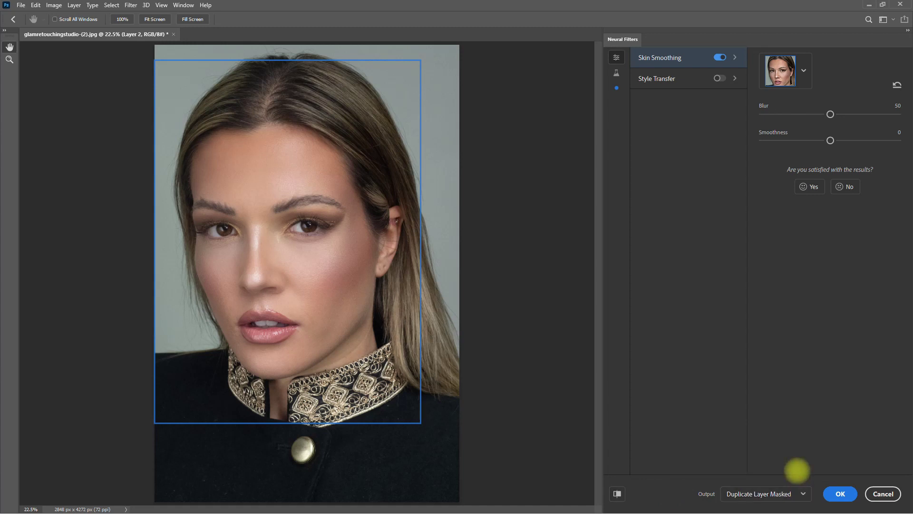
click(840, 493)
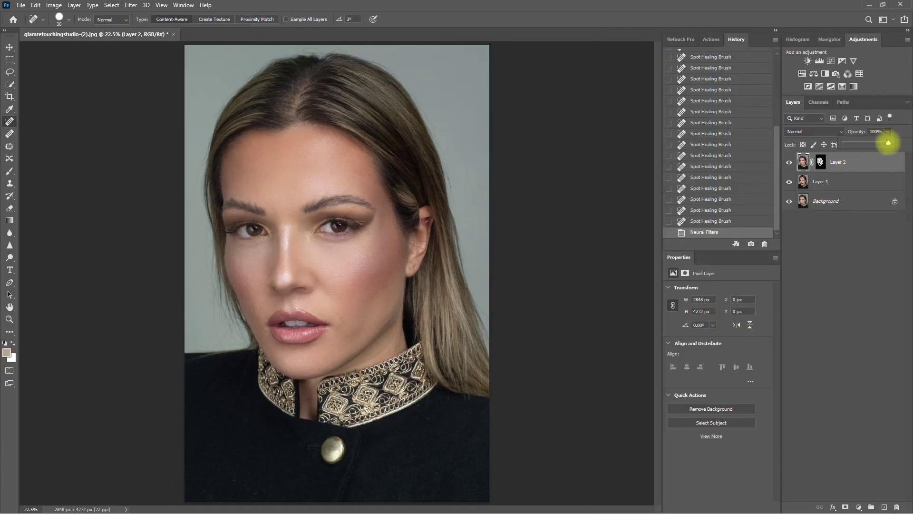
drag(861, 143, 881, 143)
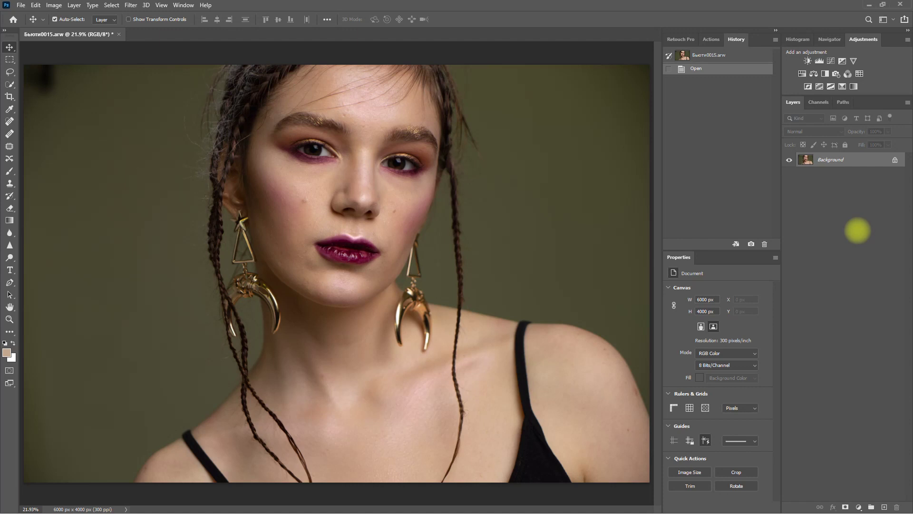
Duplicate the Background to Layer 1 and heal cheek and face blemishes with a 70-size Spot Healing Brush
key(ctrl+j)
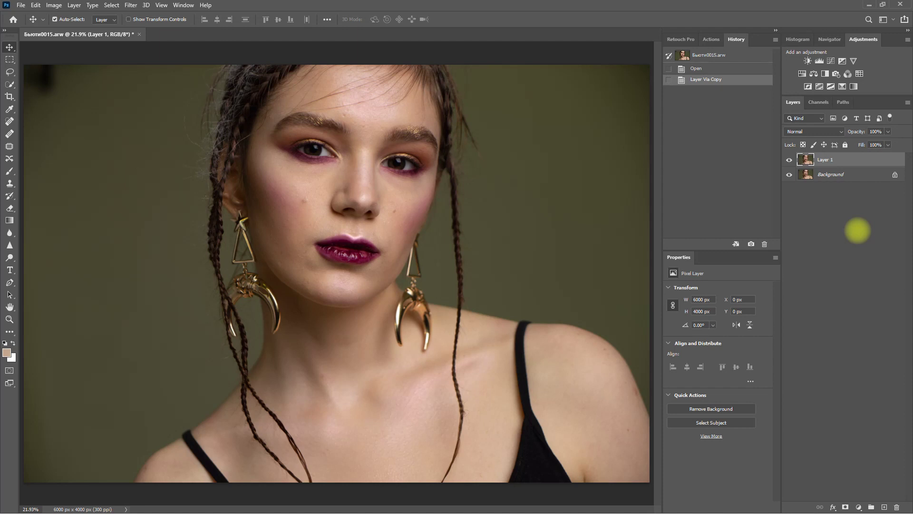
click(10, 121)
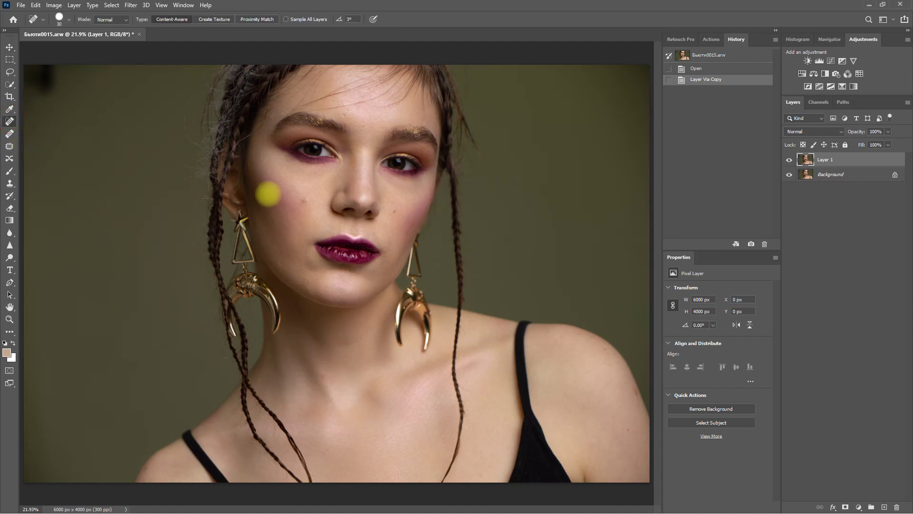
scroll(268, 193, up, 5)
key(bracketright)
key(bracketright)
key(bracketright)
key(bracketright)
click(492, 312)
click(491, 312)
click(264, 321)
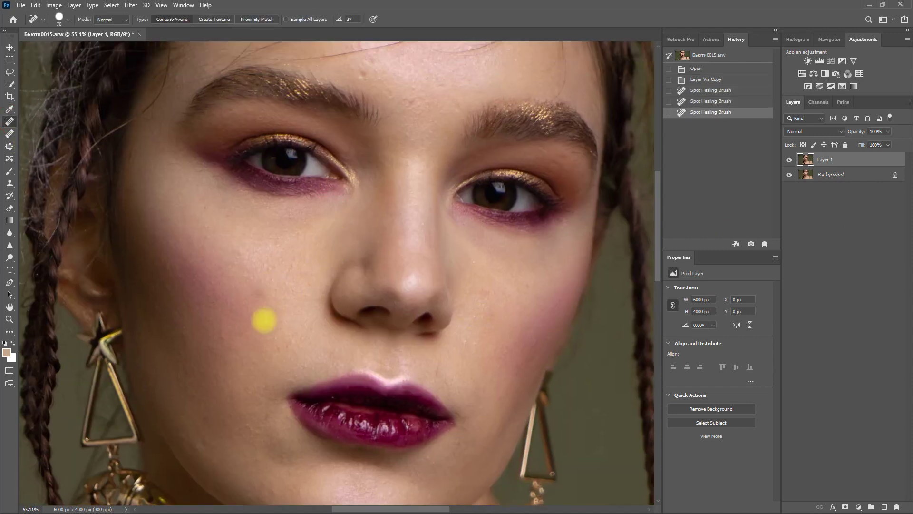
Heal the small forehead spots with the healing brush shrunk to 20
scroll(265, 321, up, 3)
key(bracketleft)
key(bracketleft)
key(bracketleft)
key(bracketleft)
key(bracketleft)
click(362, 181)
click(407, 205)
click(402, 206)
click(395, 200)
double_click(395, 200)
click(473, 155)
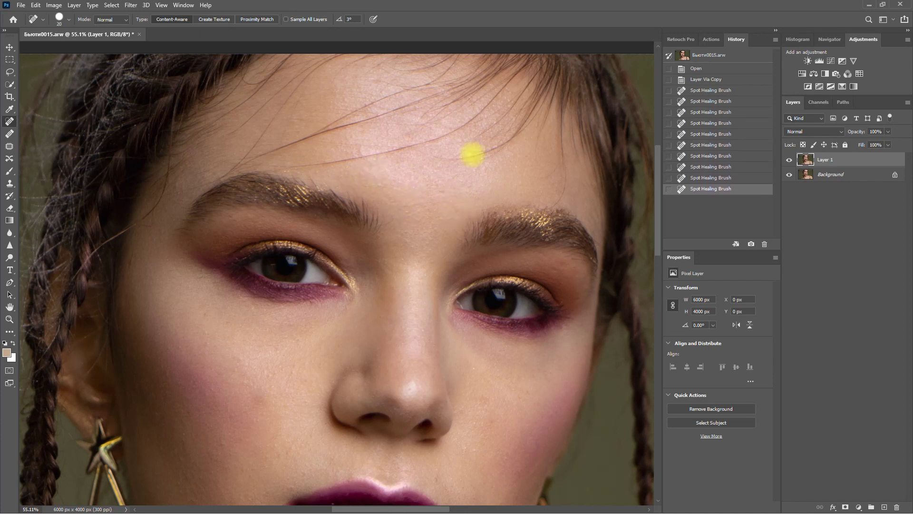
Heal blemishes near the lips, chin and lower face at brush size 30, then fit the photo
key(bracketright)
click(306, 265)
scroll(238, 285, down, 2)
click(238, 285)
click(210, 279)
scroll(241, 265, down, 2)
click(202, 406)
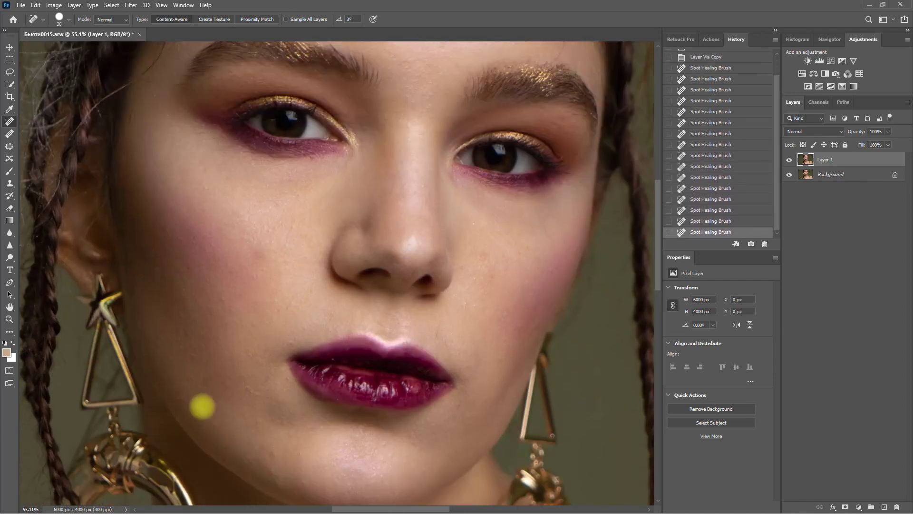
key(bracketleft)
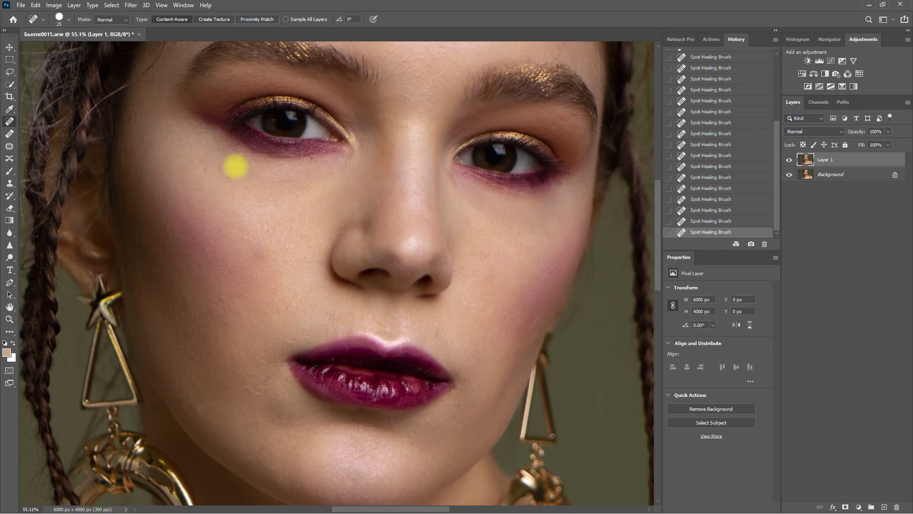
key(ctrl+0)
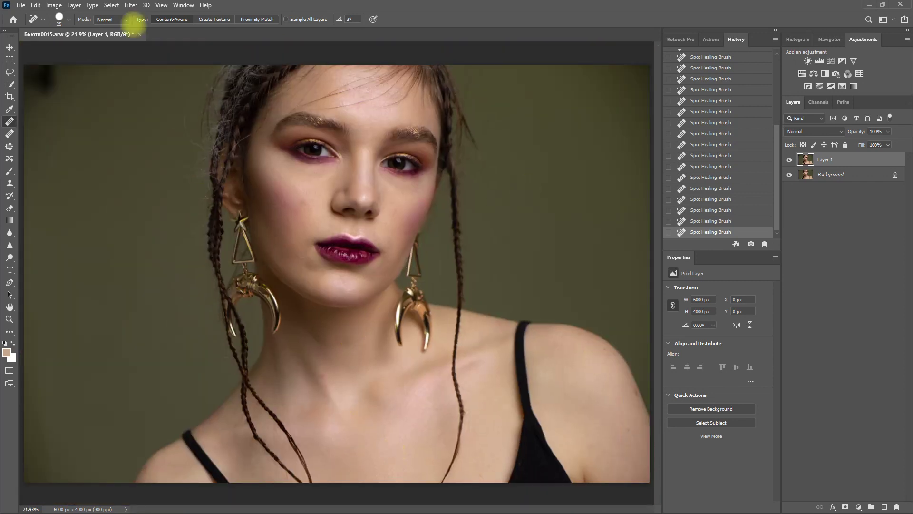
click(131, 5)
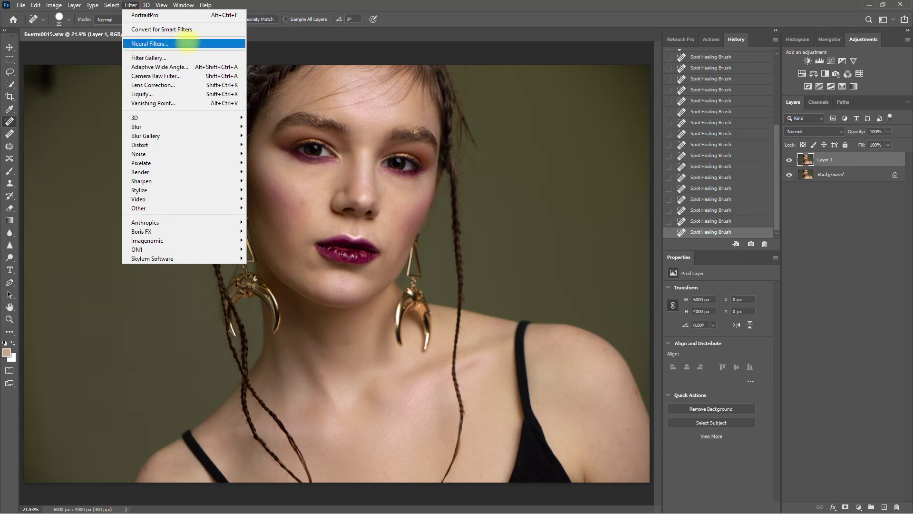
Open Neural Filters, enable Skin Smoothing, and zoom to the upper face to compare with the original
click(187, 43)
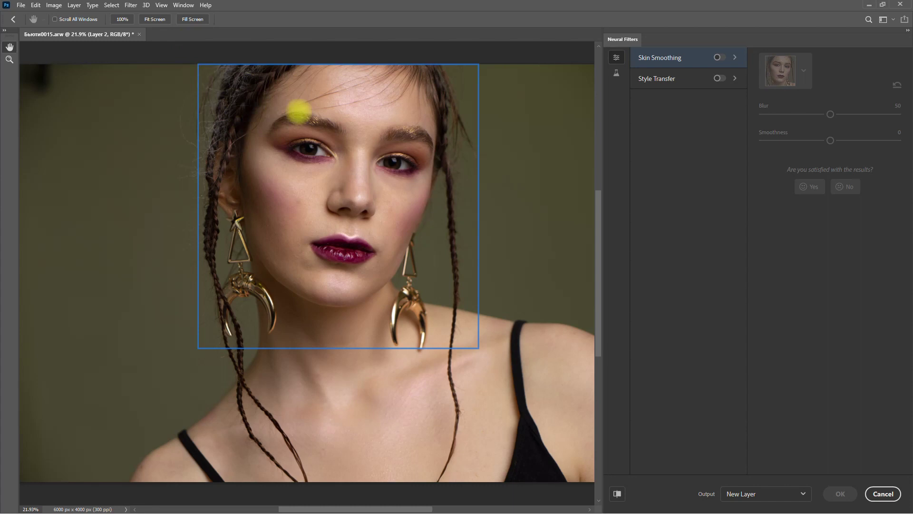
click(721, 57)
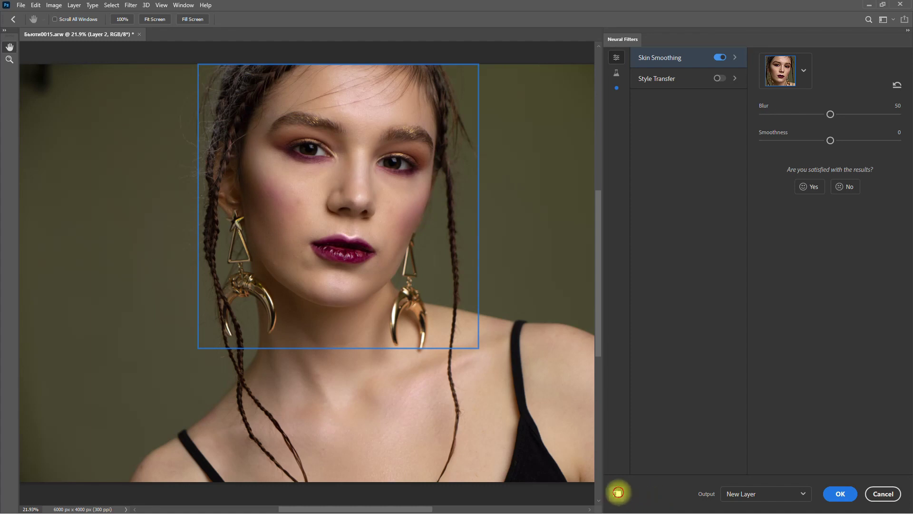
scroll(366, 264, up, 2)
scroll(367, 271, up, 1)
scroll(408, 258, up, 1)
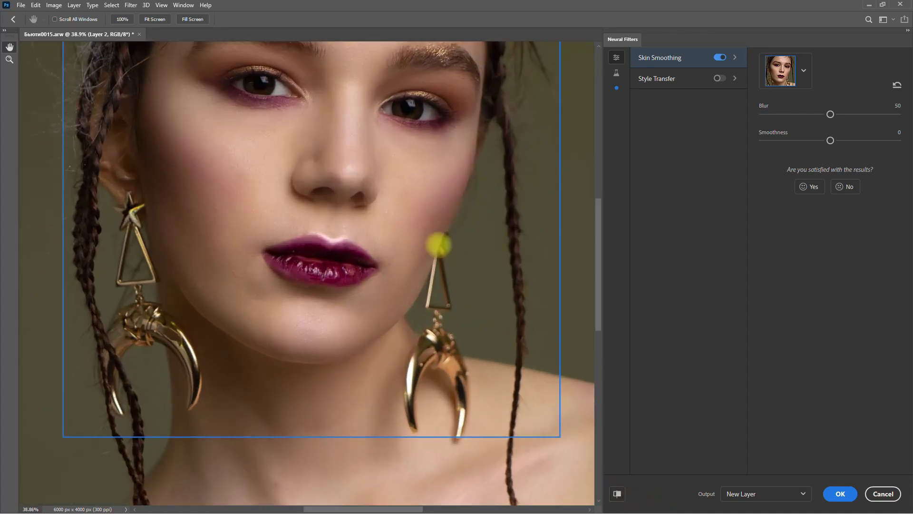
drag(472, 308, 475, 416)
click(617, 494)
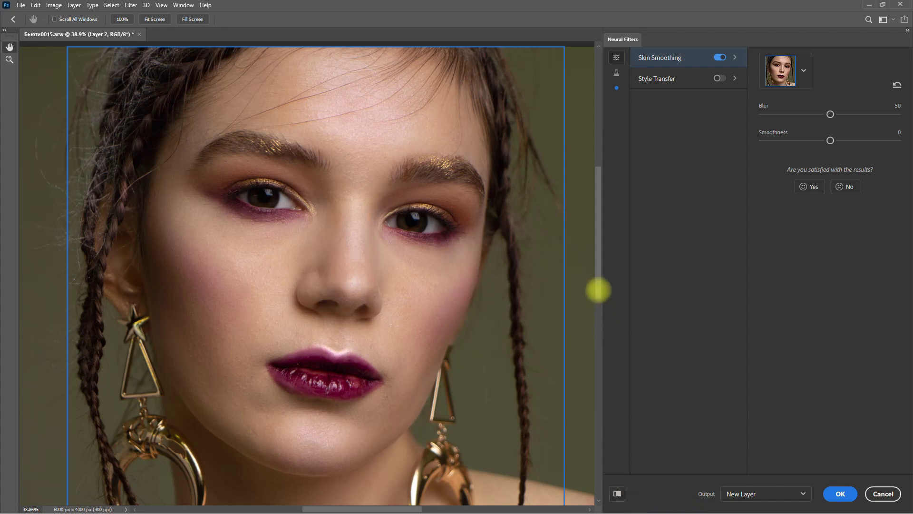
Try Blur 100 and Smoothness 50, revert to Blur 50 and Smoothness 0, then apply as Duplicate Layer Masked
drag(831, 114, 897, 114)
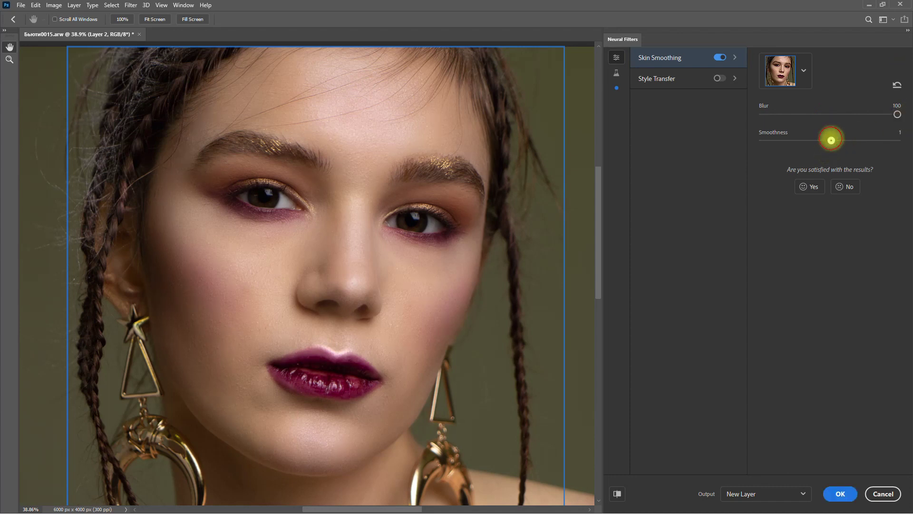
drag(830, 140, 884, 166)
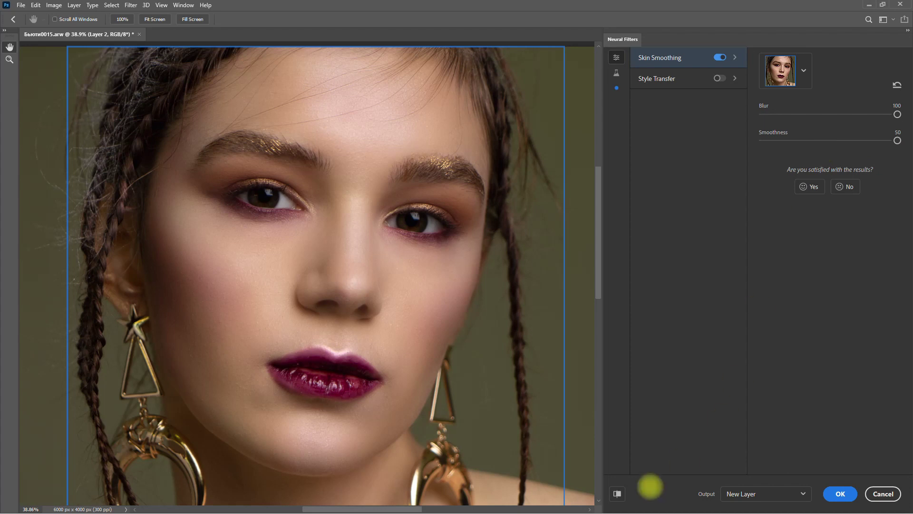
click(618, 493)
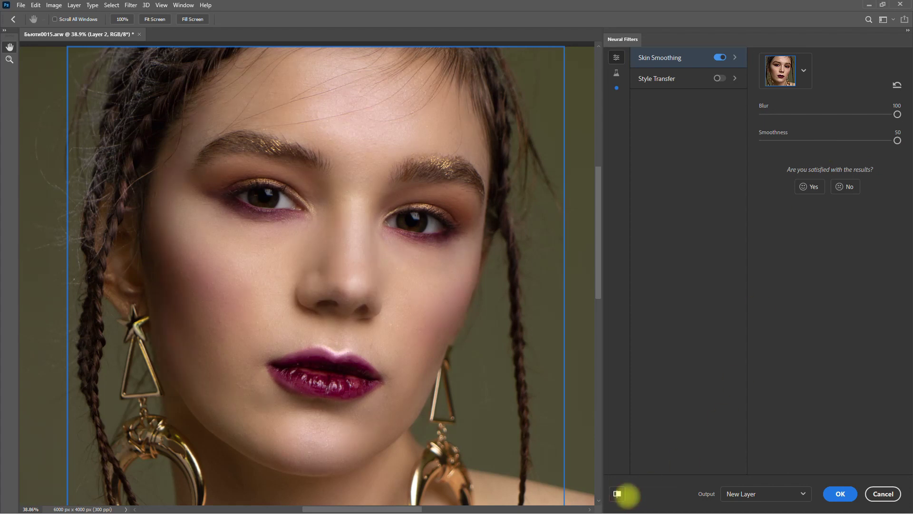
drag(897, 140, 836, 140)
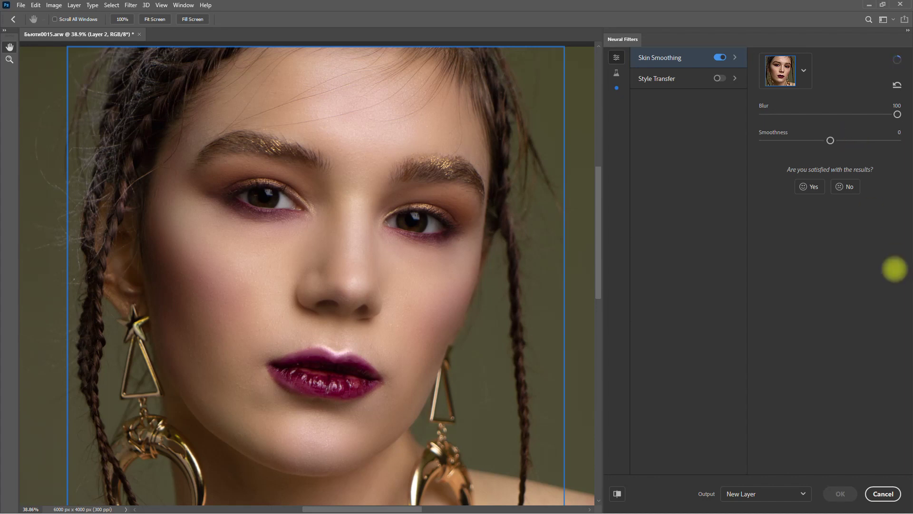
drag(897, 114, 830, 114)
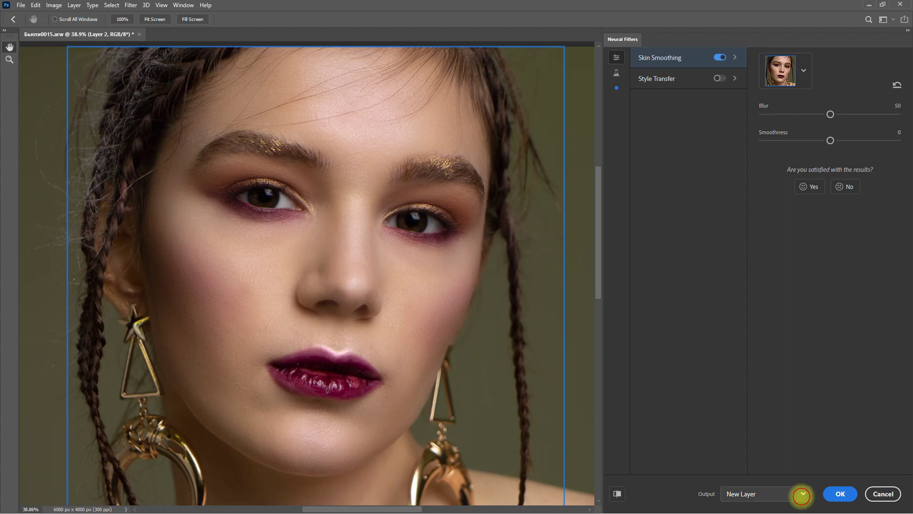
click(799, 493)
click(792, 474)
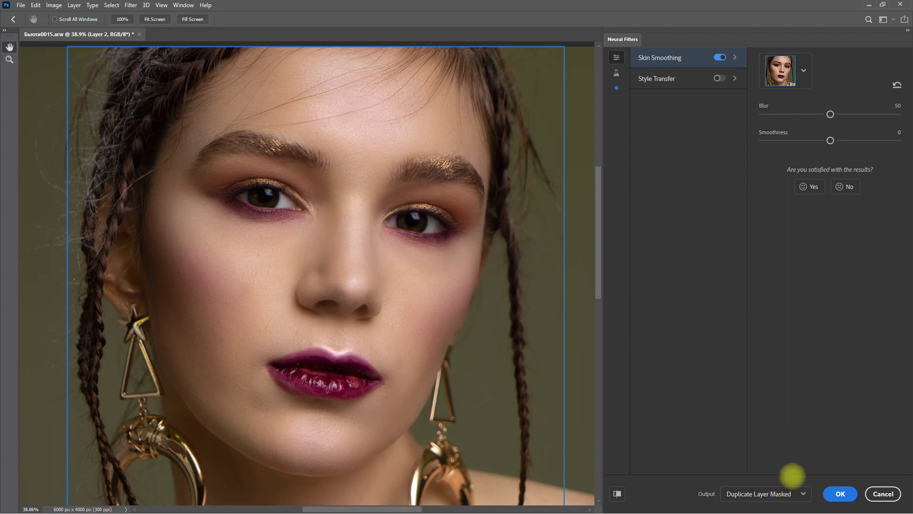
click(841, 493)
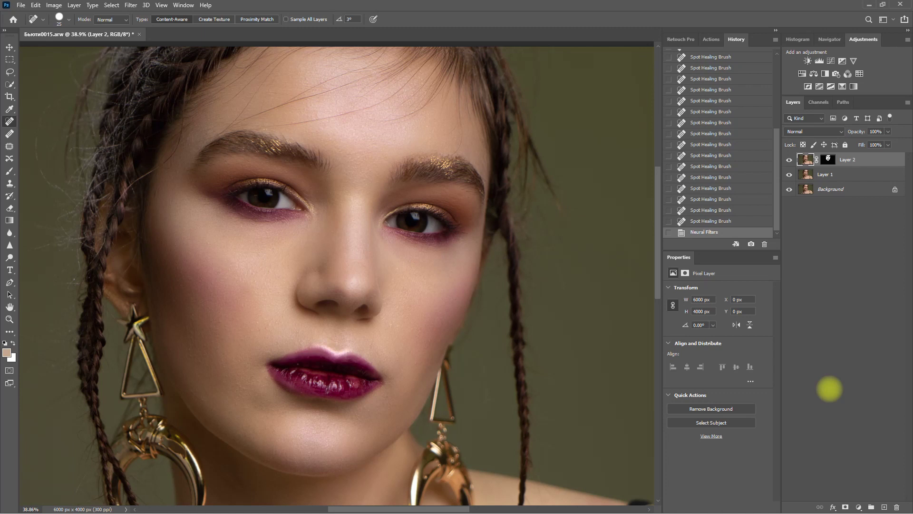
Fit the photo and toggle Layer 2, Background and Layer 1 visibility to compare the masked smoothing
key(v)
click(610, 359)
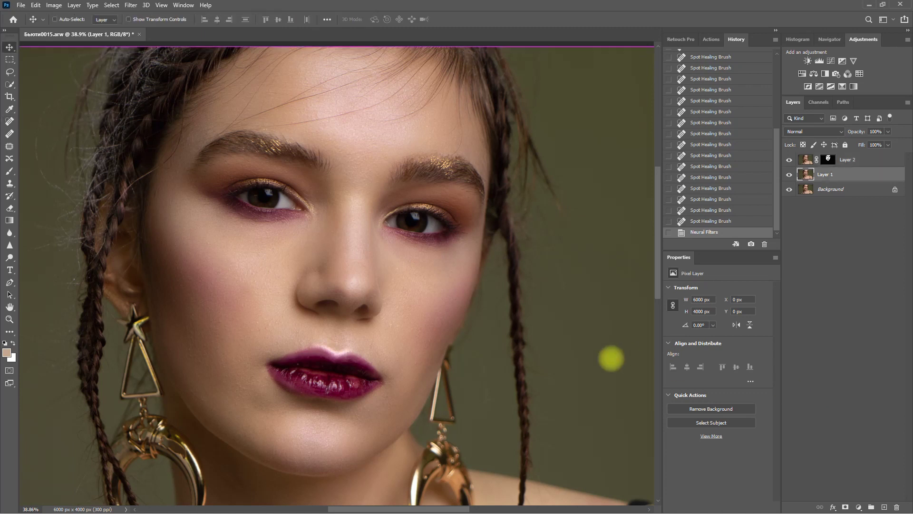
key(ctrl+0)
click(805, 159)
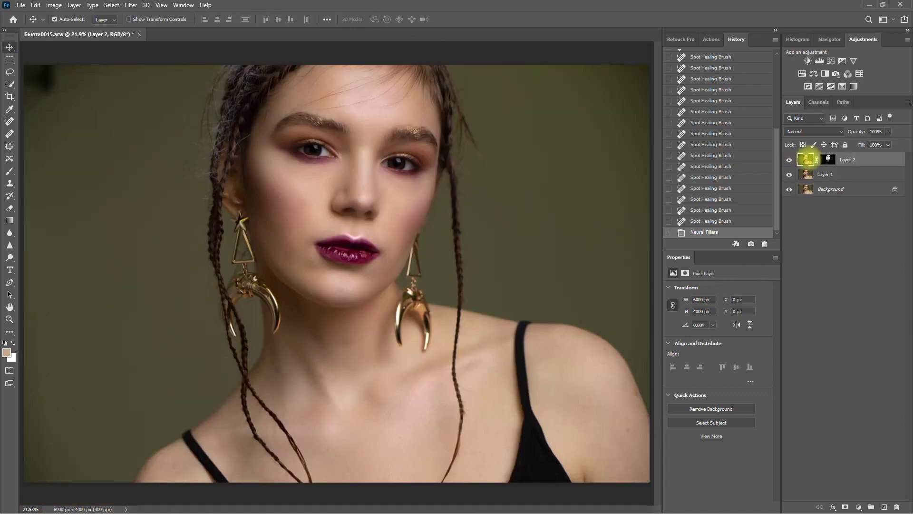
click(789, 160)
click(789, 160)
click(789, 160)
click(789, 160)
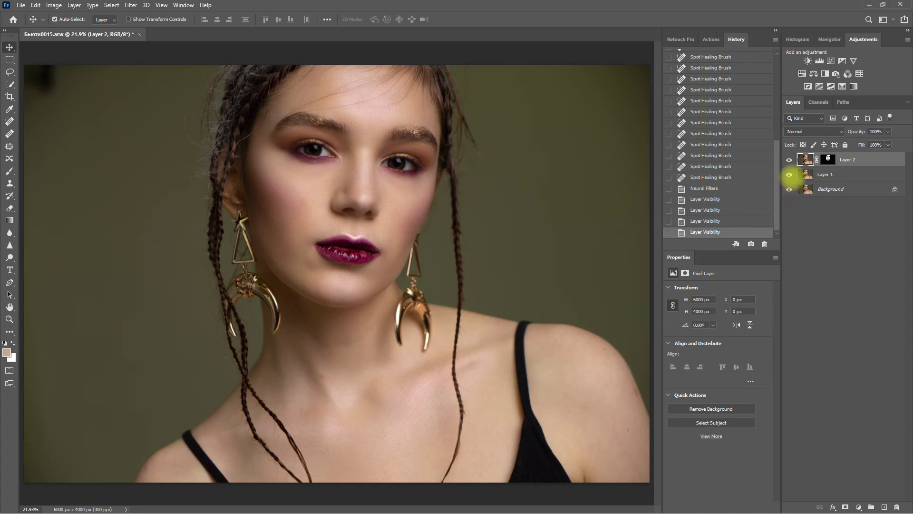
click(789, 189)
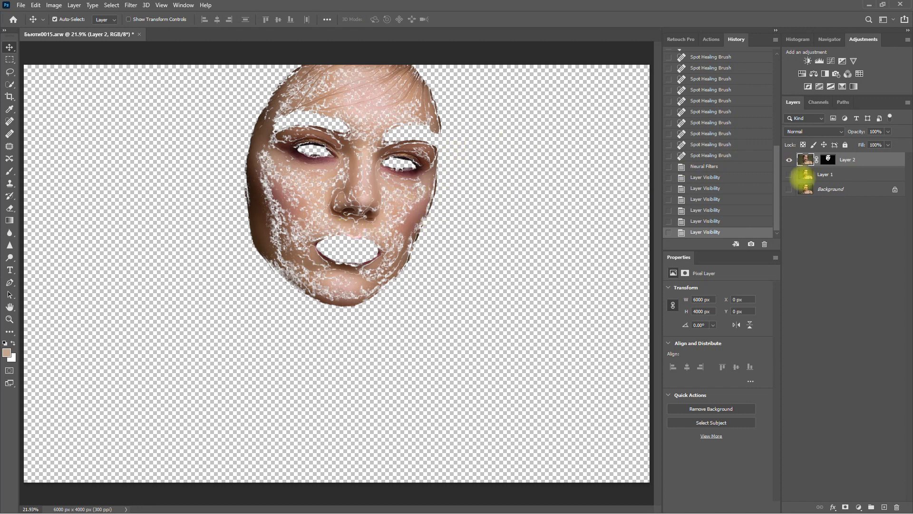
click(789, 175)
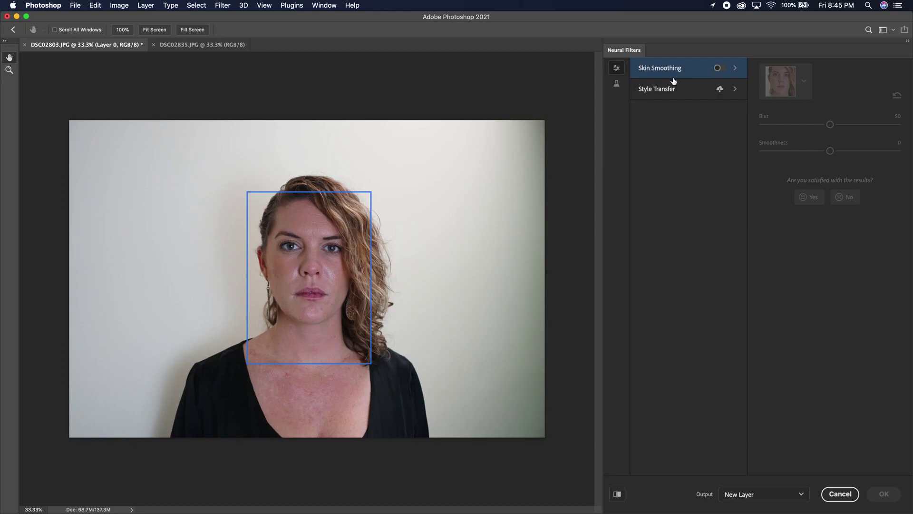
Show the beta Neural Filters and switch on Smart Portrait and Skin Smoothing for this model
click(617, 86)
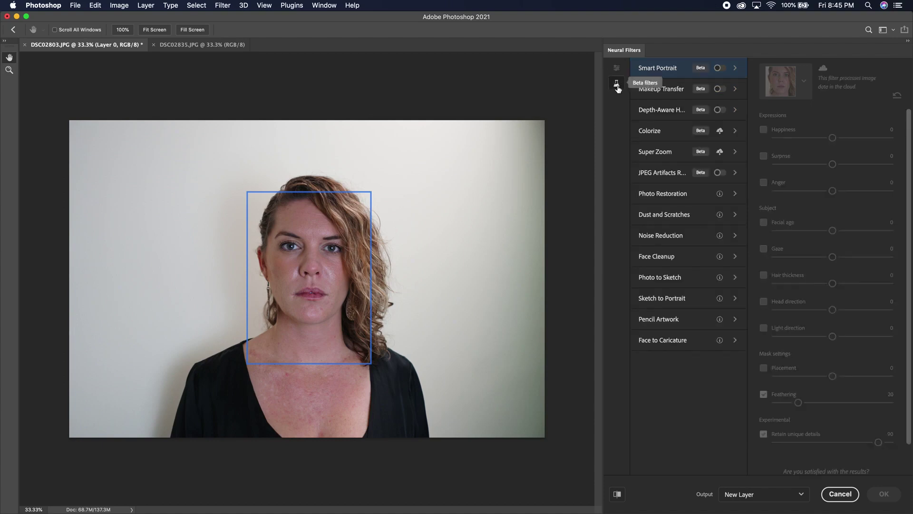
click(720, 68)
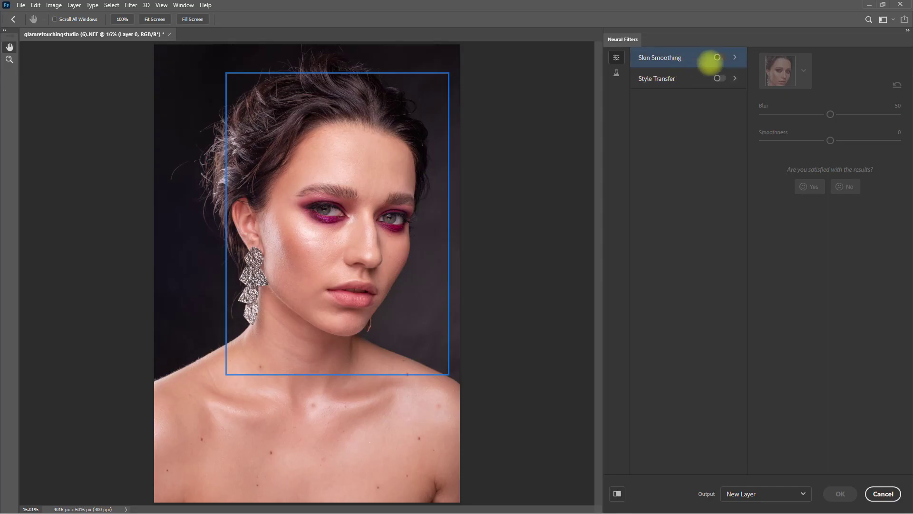
click(717, 57)
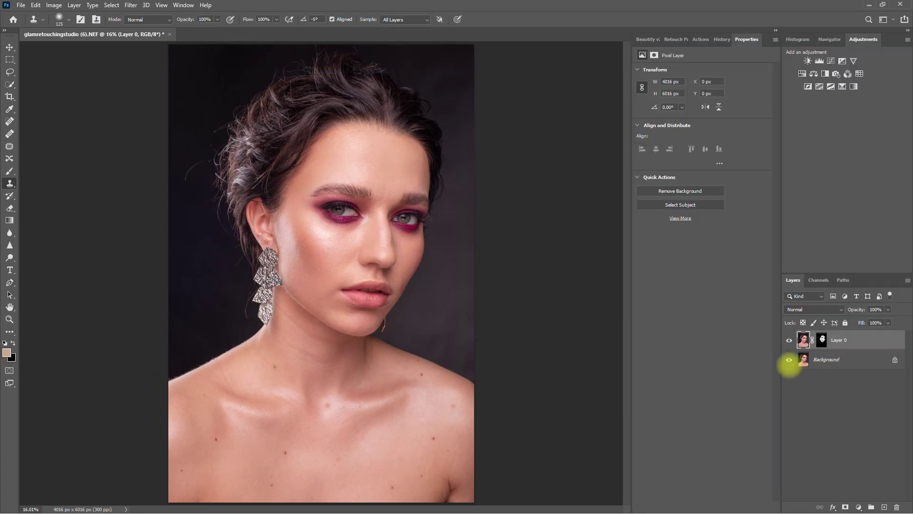
Toggle Background and Layer 0 visibility repeatedly to compare the masked smoothing with the original, then fit the photo
click(789, 360)
click(789, 360)
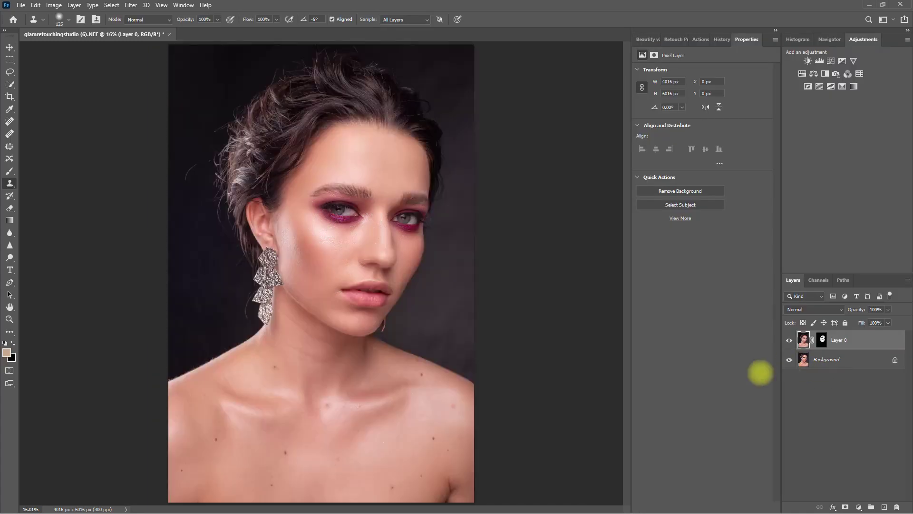
scroll(343, 275, up, 3)
scroll(417, 394, down, 2)
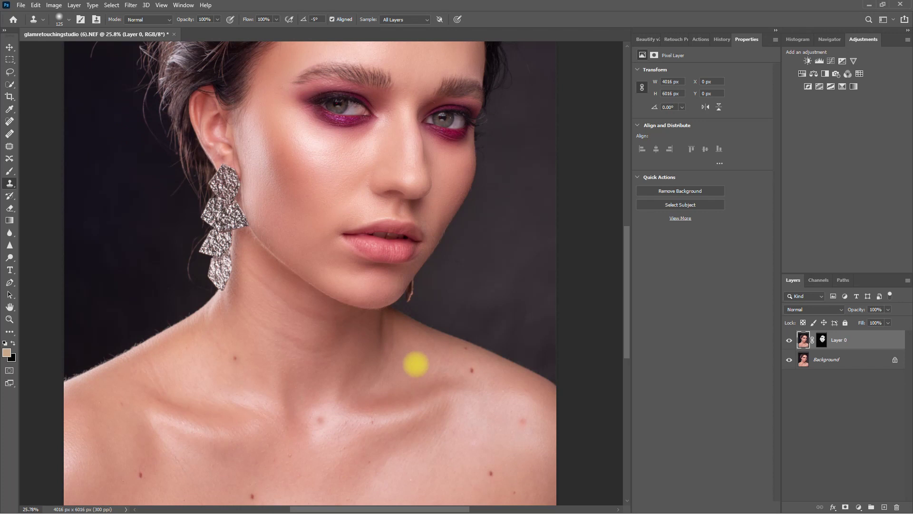
click(789, 340)
click(789, 339)
click(789, 360)
click(789, 360)
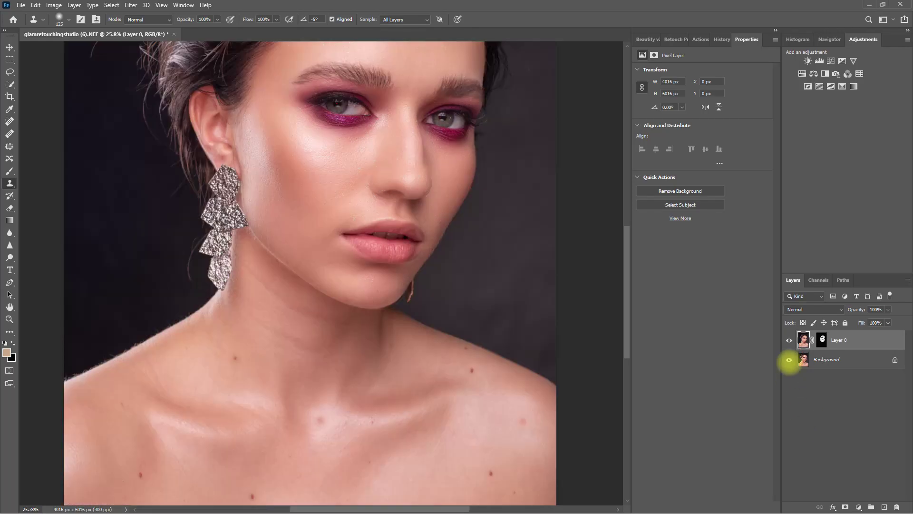
scroll(536, 291, up, 3)
click(789, 340)
click(789, 360)
click(789, 360)
scroll(528, 358, up, 3)
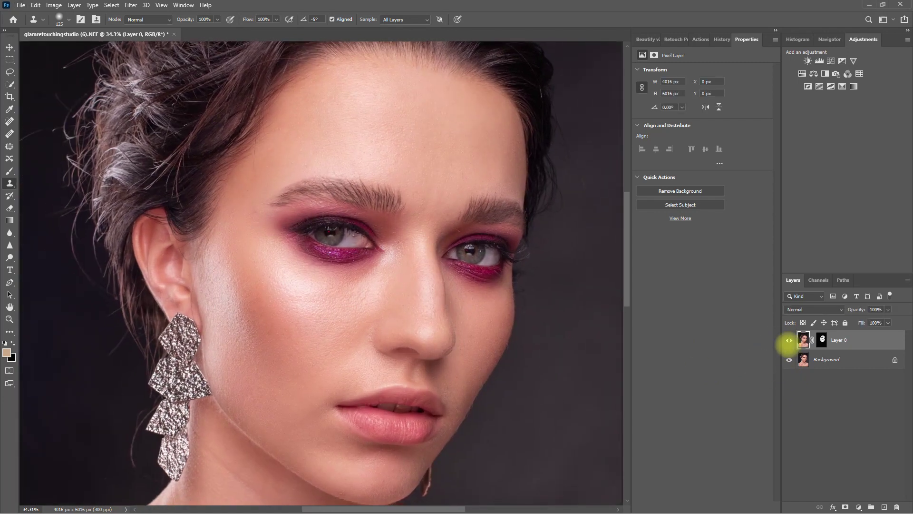
click(789, 360)
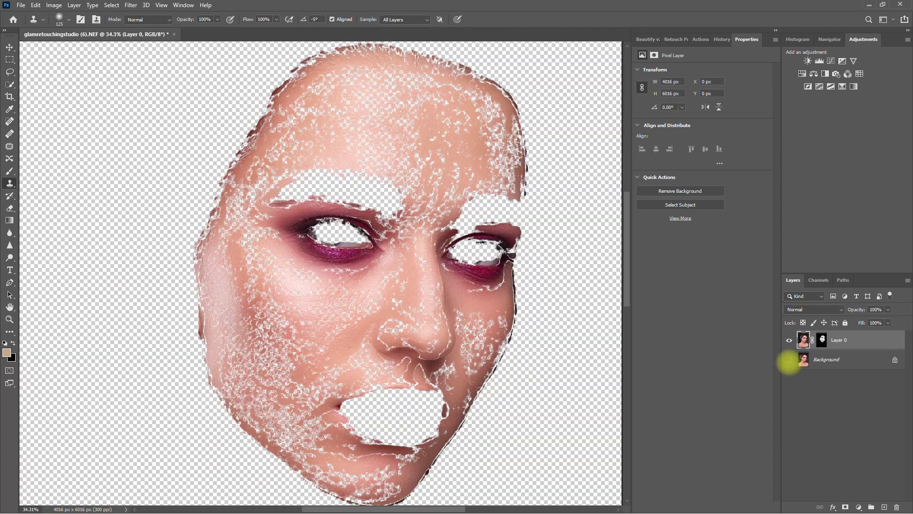
click(789, 360)
key(ctrl+0)
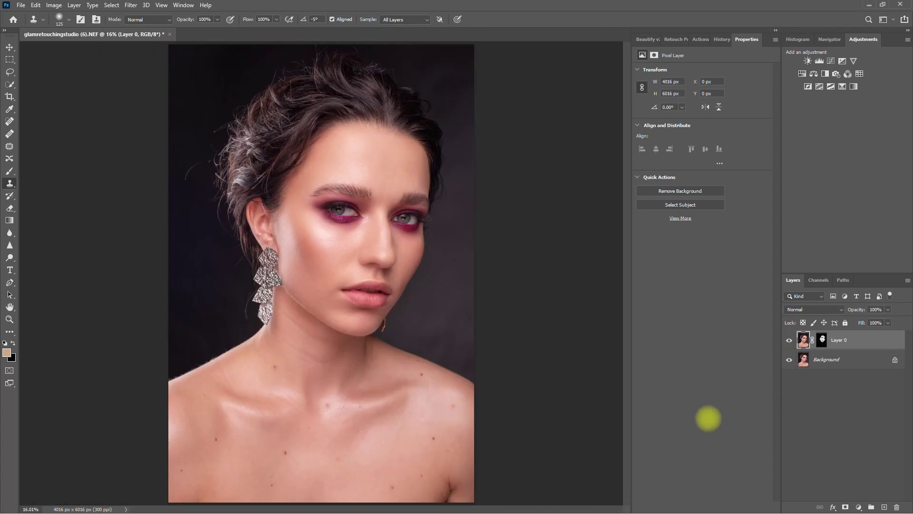
On the Background, heal four chest blemishes with a reduced Spot Healing Brush
click(9, 121)
key(alt+bracketleft)
key(bracketleft)
click(346, 467)
click(271, 482)
click(217, 439)
click(180, 470)
key(bracketleft)
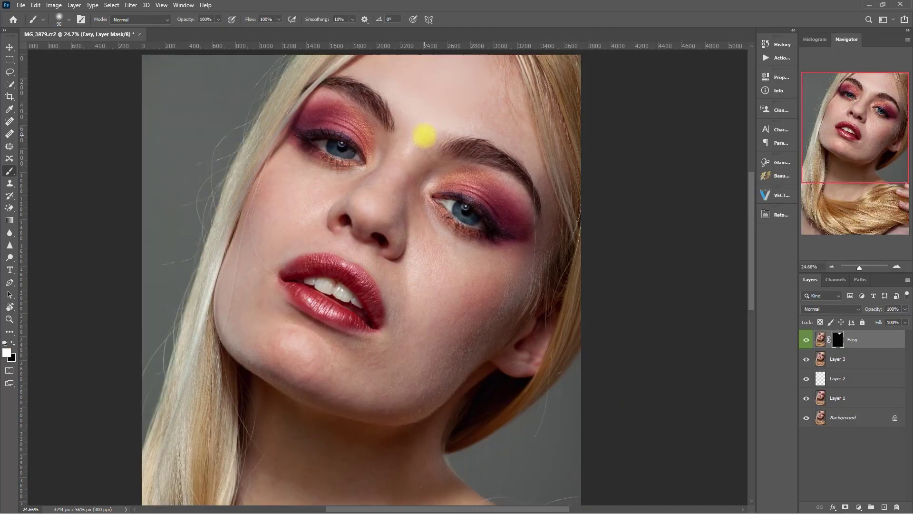
Paint white on the Easy layer mask to reveal smoothing on the cheeks and chin, then fit the photo
mouse_move(389, 412)
mouse_down()
mouse_move(329, 336)
mouse_move(285, 157)
mouse_move(320, 232)
mouse_up()
key(bracketleft)
key(bracketleft)
key(bracketleft)
key(bracketleft)
key(bracketleft)
key(bracketleft)
scroll(378, 267, up, 1)
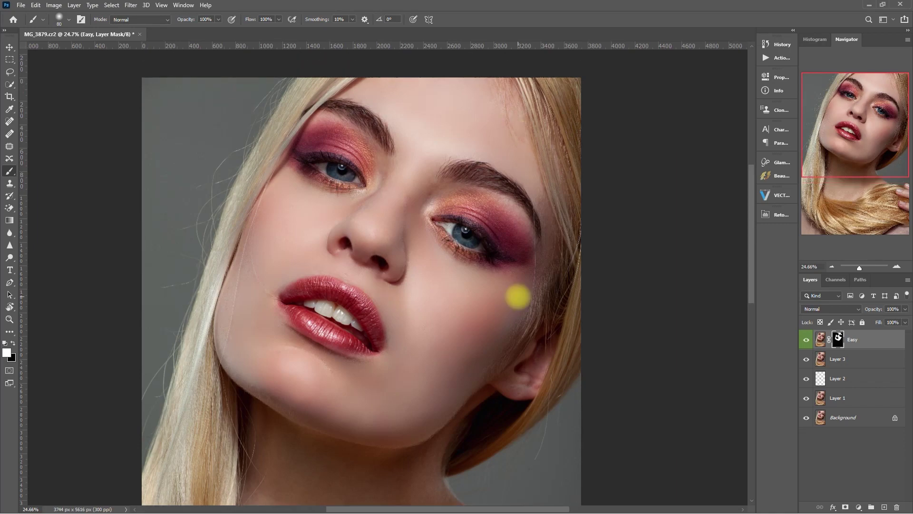
key(ctrl+0)
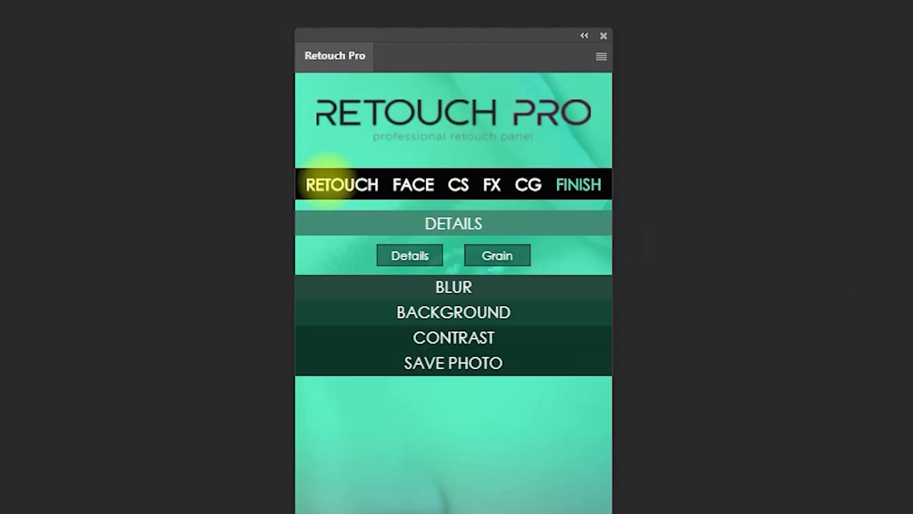
Switch to Retouch Pro's skin retouch options, then scroll through the Luminar AI product page
click(329, 183)
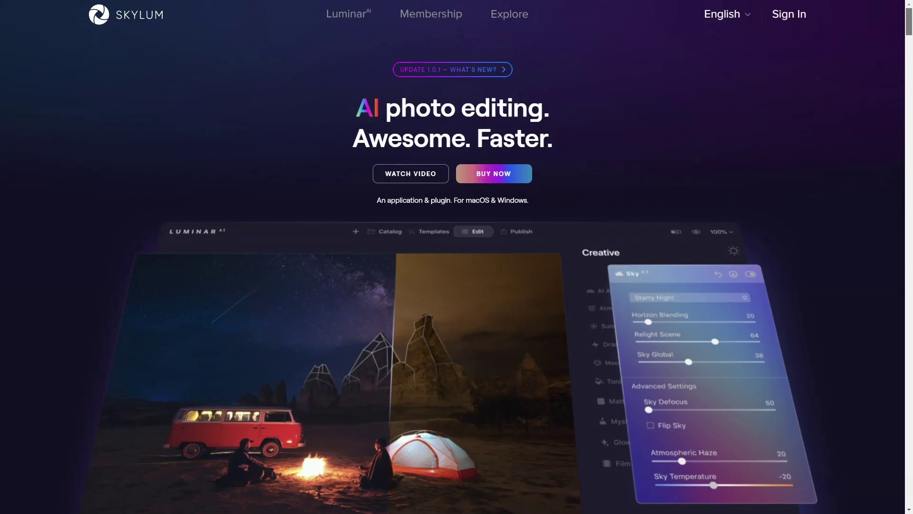
scroll(457, 256, down, 6)
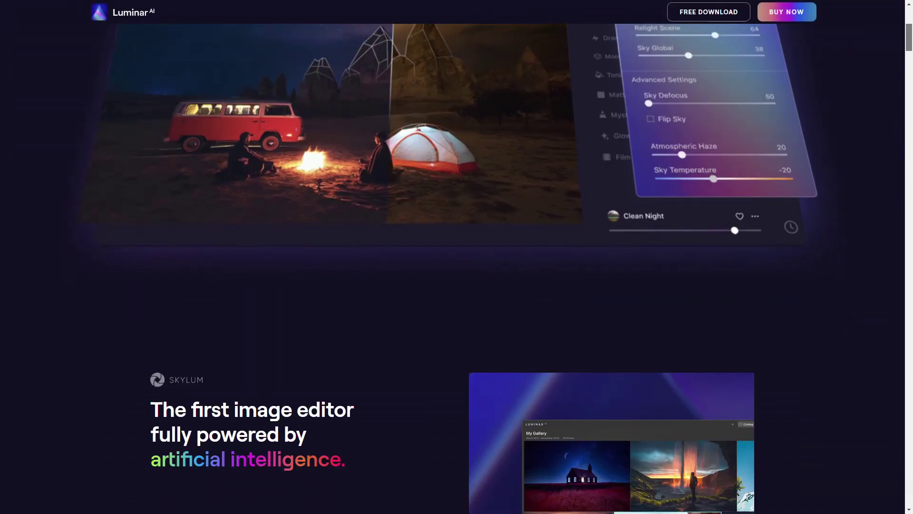
scroll(456, 256, down, 6)
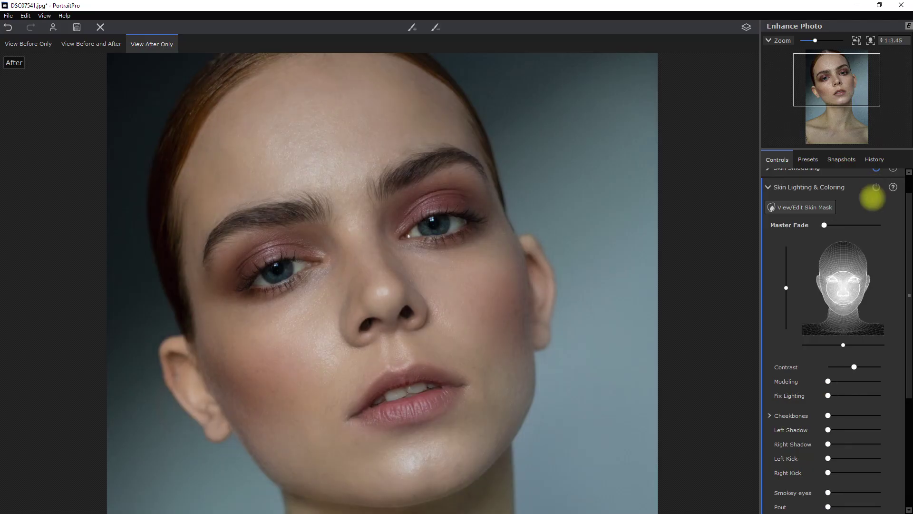
Expand Makeup, toggle it to compare before and after, and adjust its overall strength
click(832, 236)
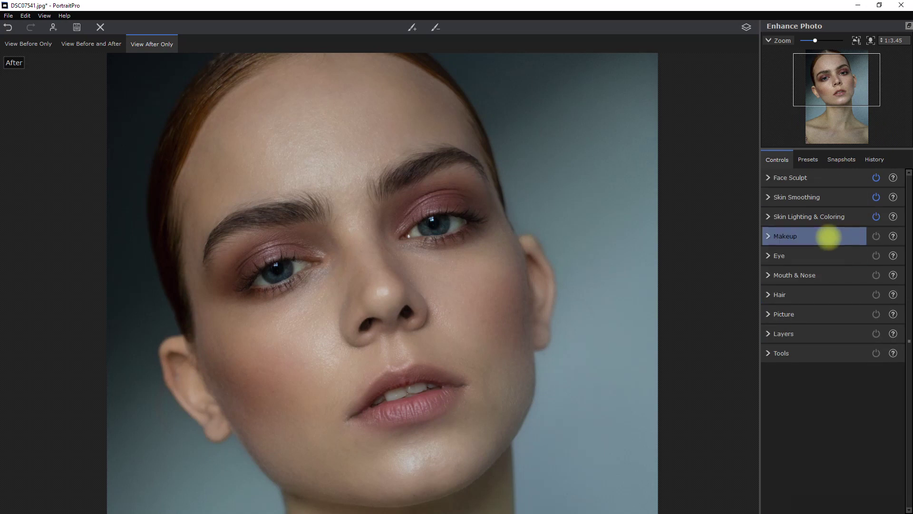
click(876, 236)
click(876, 236)
click(877, 236)
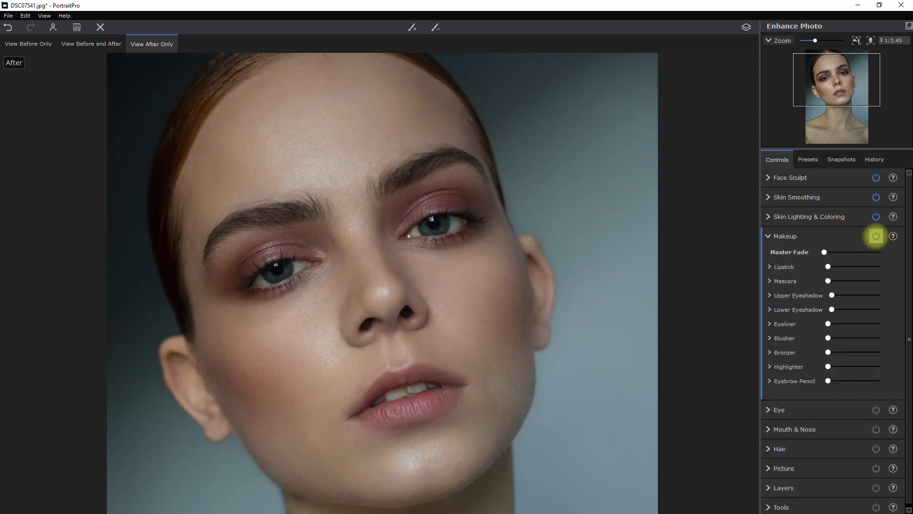
click(876, 236)
click(881, 252)
drag(880, 252, 832, 249)
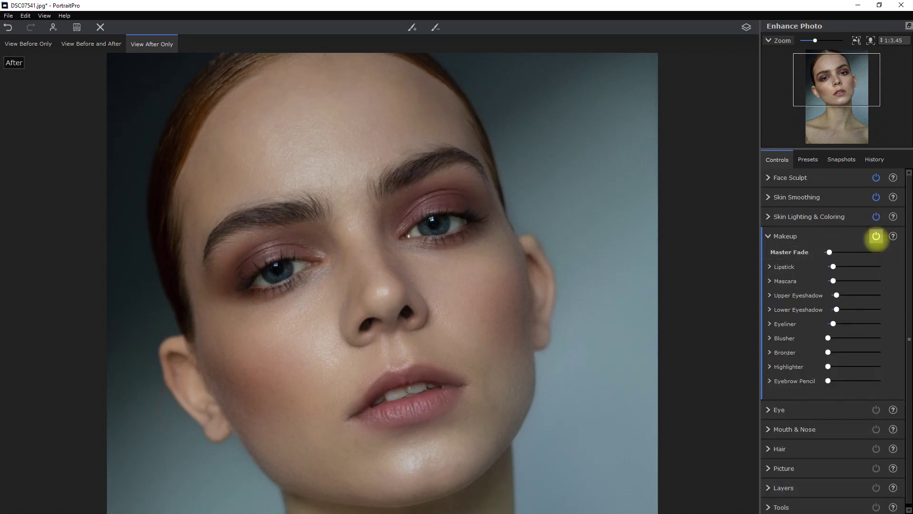
Set the Eye enhancement's Master Fade to 18
click(830, 237)
mouse_move(824, 240)
mouse_down()
mouse_move(881, 241)
mouse_move(834, 241)
mouse_up()
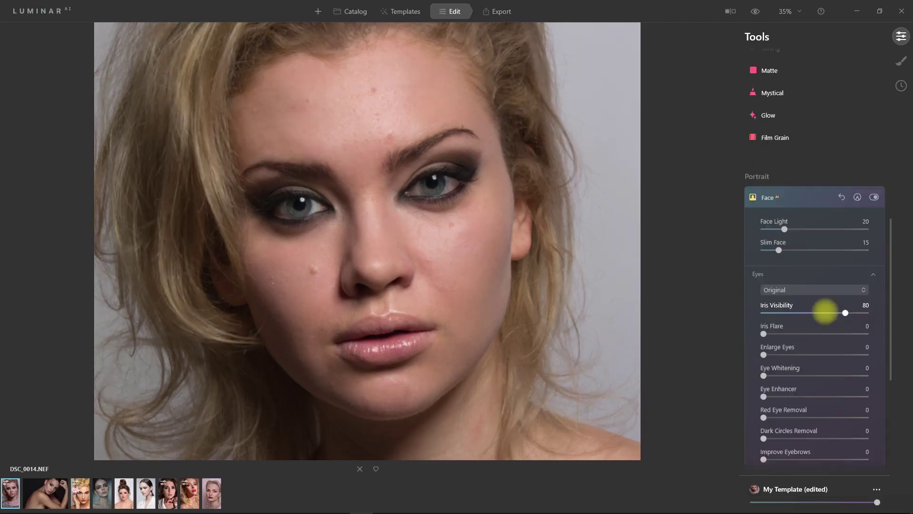
scroll(826, 312, down, 1)
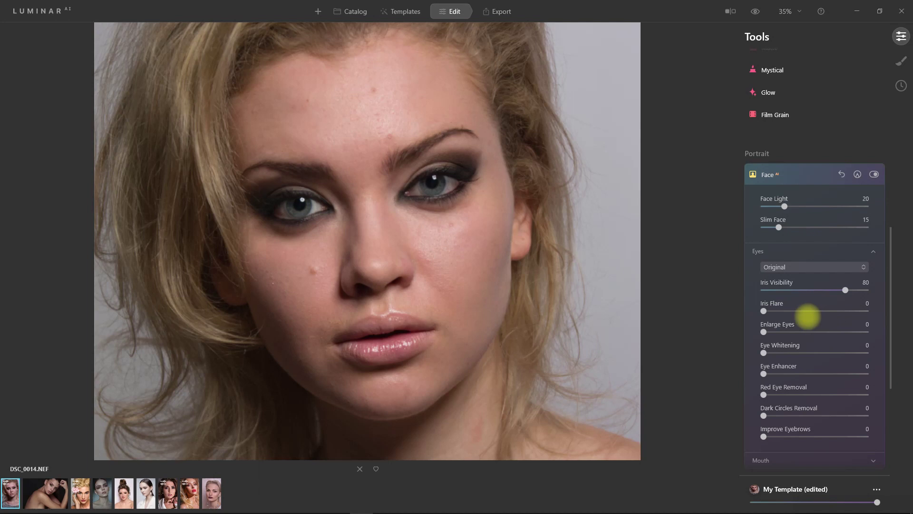